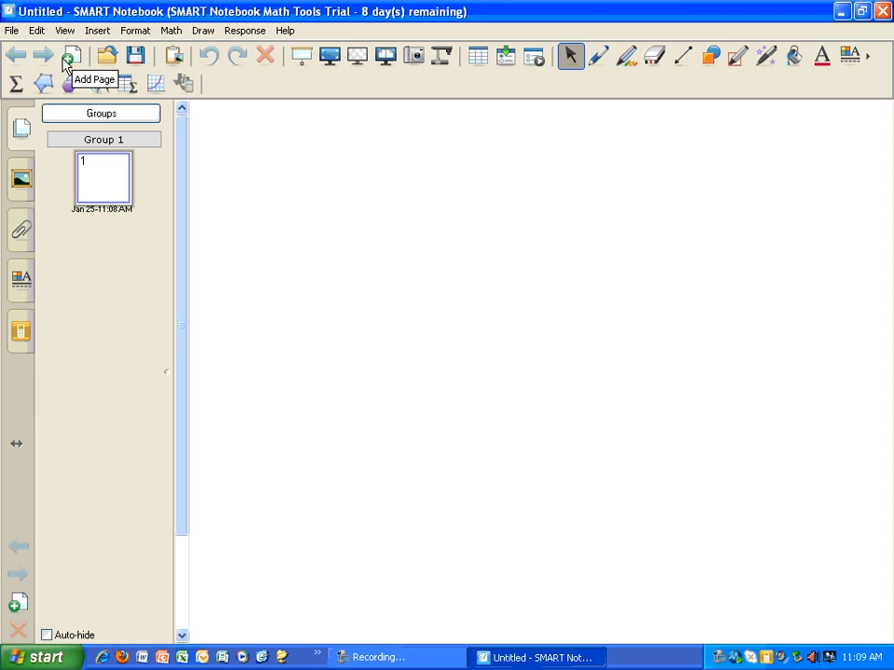
# - Add two blank pages to the new notebook file
pyautogui.click(69, 59)
pyautogui.click(68, 59)
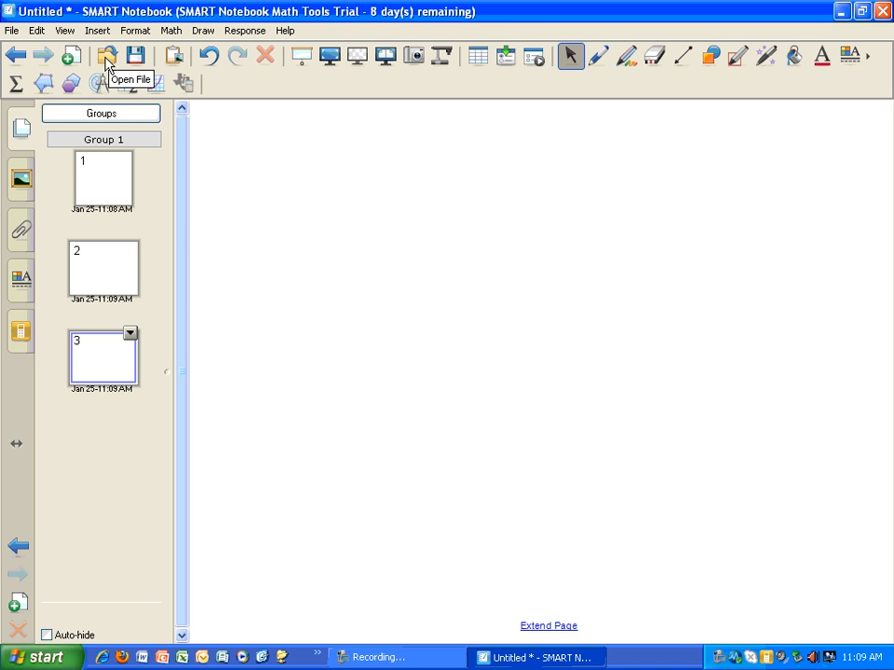
pyautogui.click(12, 35)
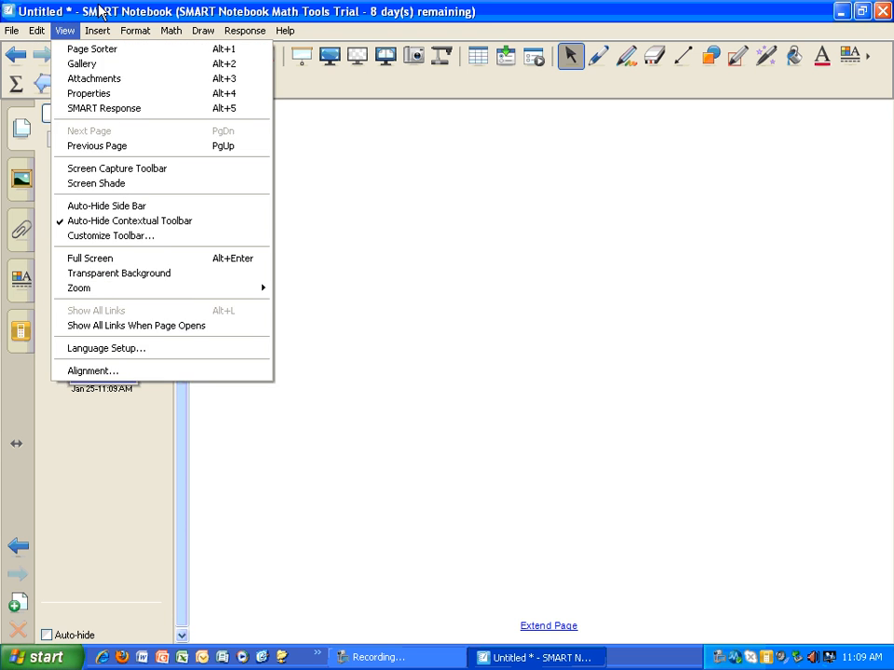
pyautogui.click(99, 7)
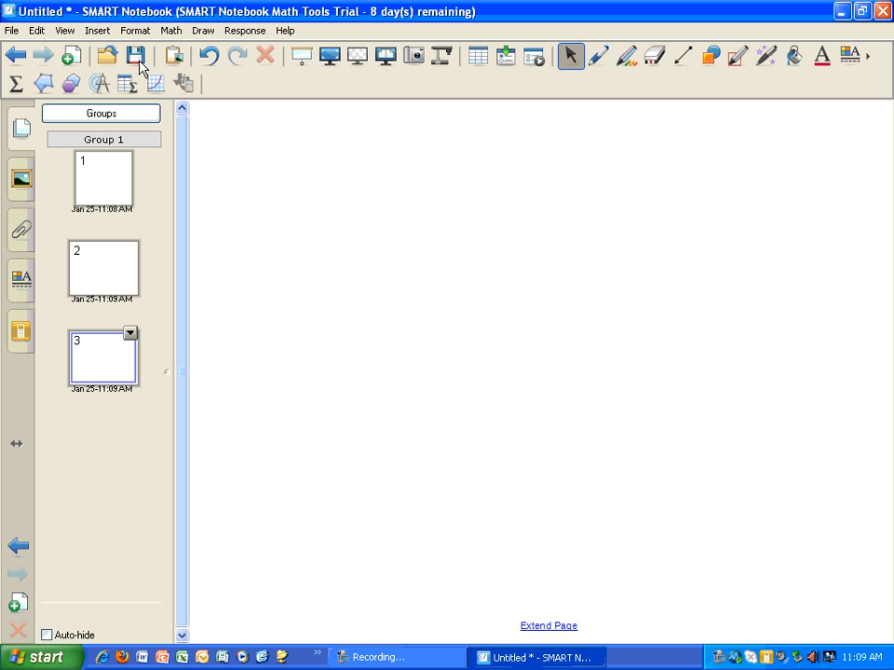
pyautogui.click(11, 32)
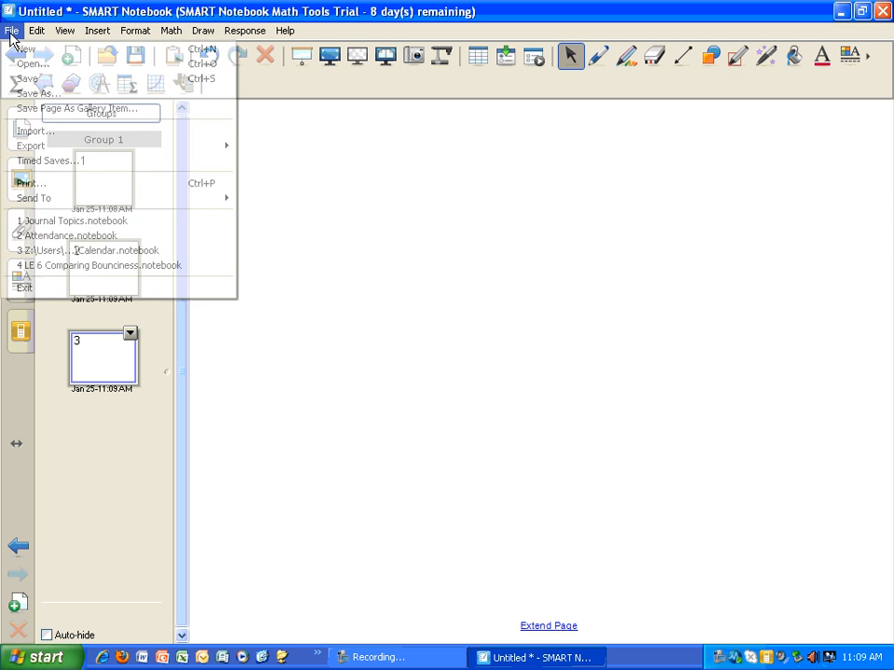
pyautogui.click(122, 7)
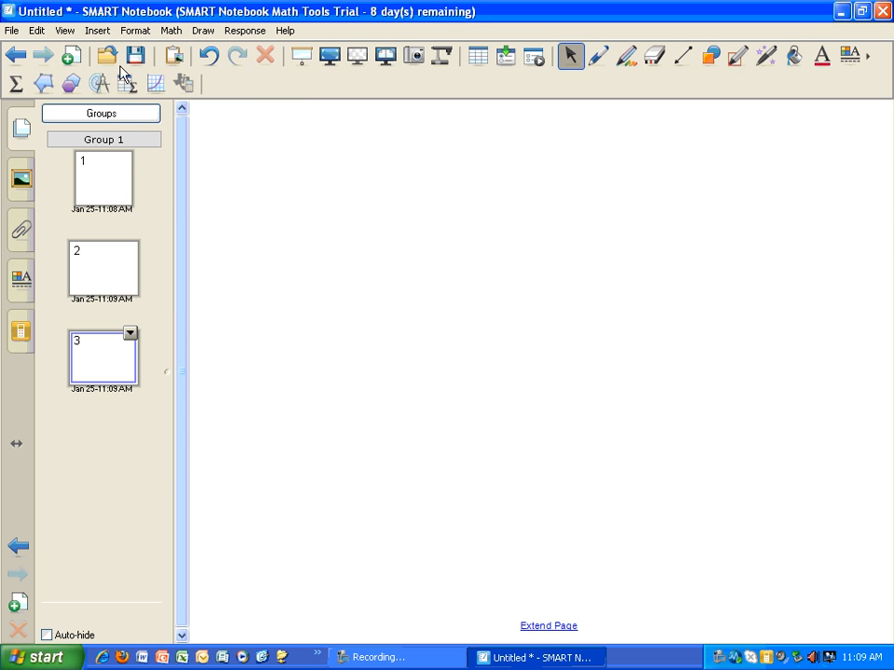
pyautogui.click(13, 30)
pyautogui.click(15, 31)
pyautogui.click(36, 31)
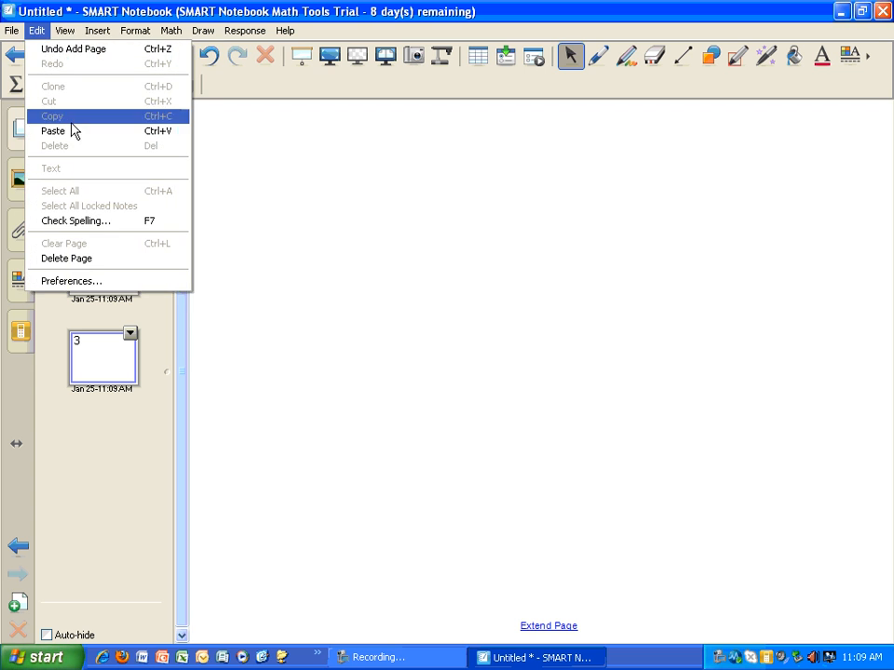
pyautogui.click(158, 17)
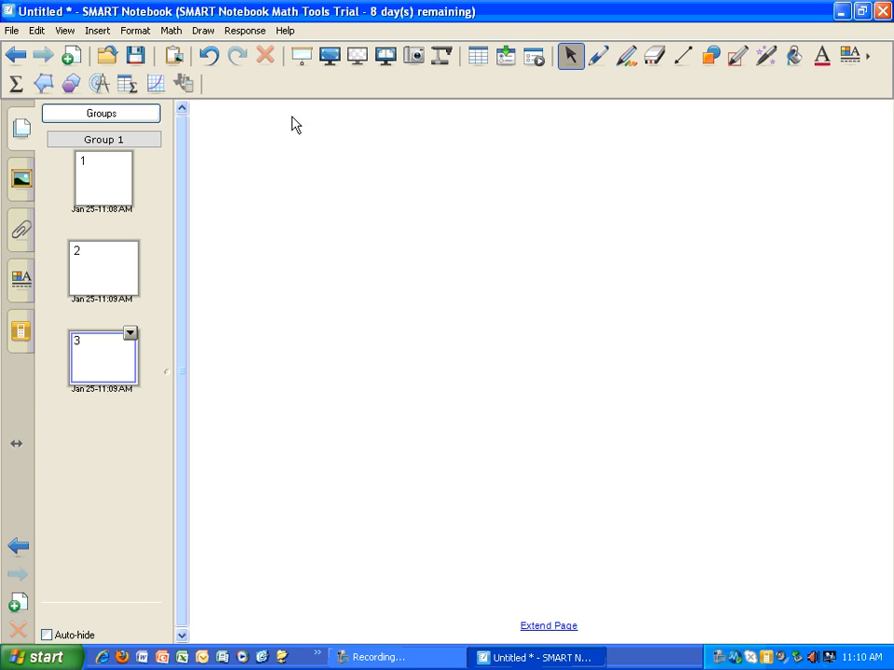
# - Handwrite a large black capital letter A on page 3 with the pen
pyautogui.click(599, 55)
pyautogui.moveTo(419, 223); pyautogui.dragTo(413, 368)
pyautogui.moveTo(413, 367)
pyautogui.mouseDown()
pyautogui.moveTo(510, 300)
pyautogui.moveTo(535, 363)
pyautogui.mouseUp()
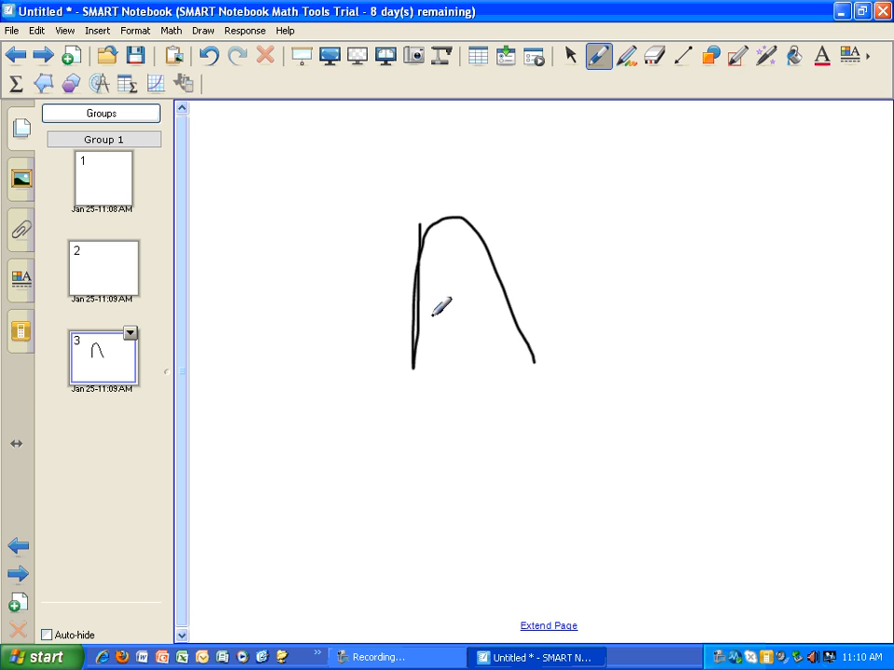
pyautogui.moveTo(421, 304); pyautogui.dragTo(509, 298)
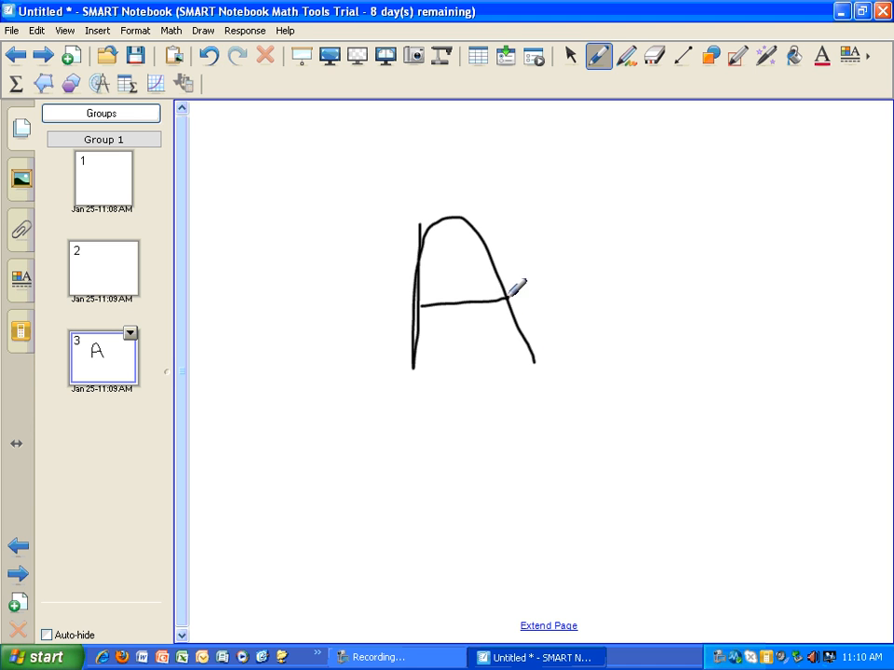
# - Undo the pen strokes of the black letter A, and redo them
pyautogui.click(209, 58)
pyautogui.click(208, 58)
pyautogui.click(208, 57)
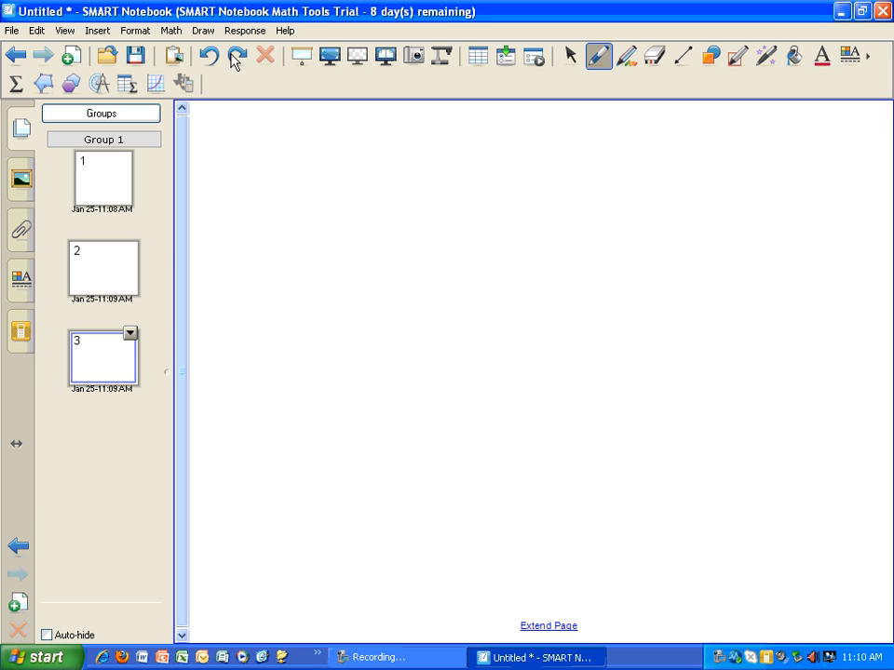
pyautogui.click(237, 58)
pyautogui.click(236, 58)
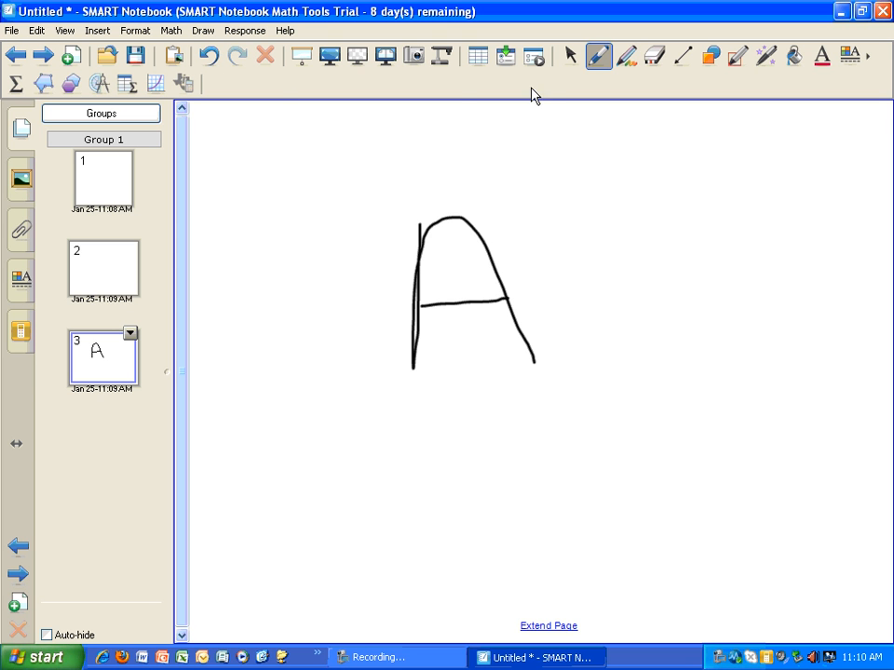
# - Delete the handwritten black letter A from page 3
pyautogui.click(570, 57)
pyautogui.click(420, 231)
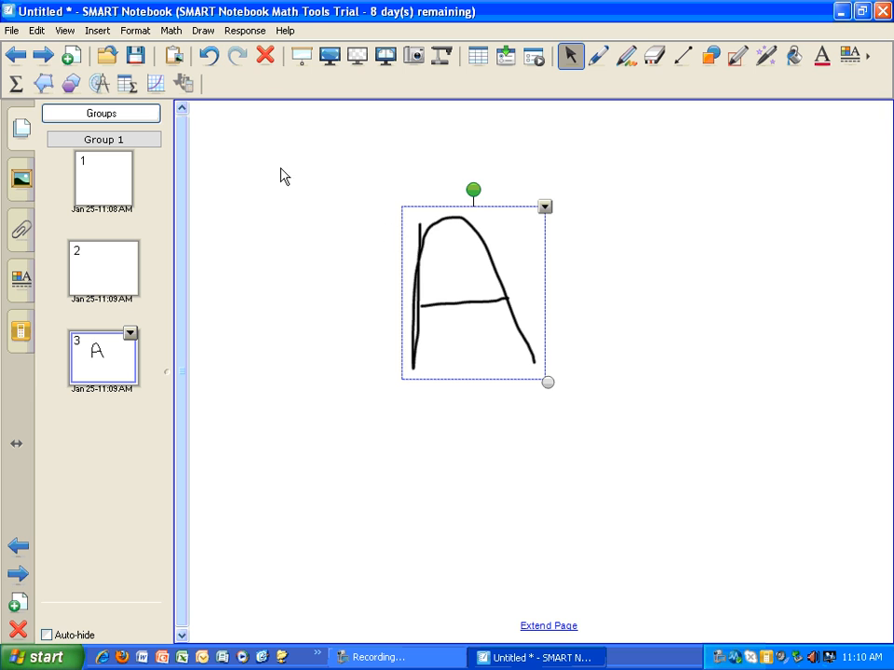
pyautogui.click(266, 59)
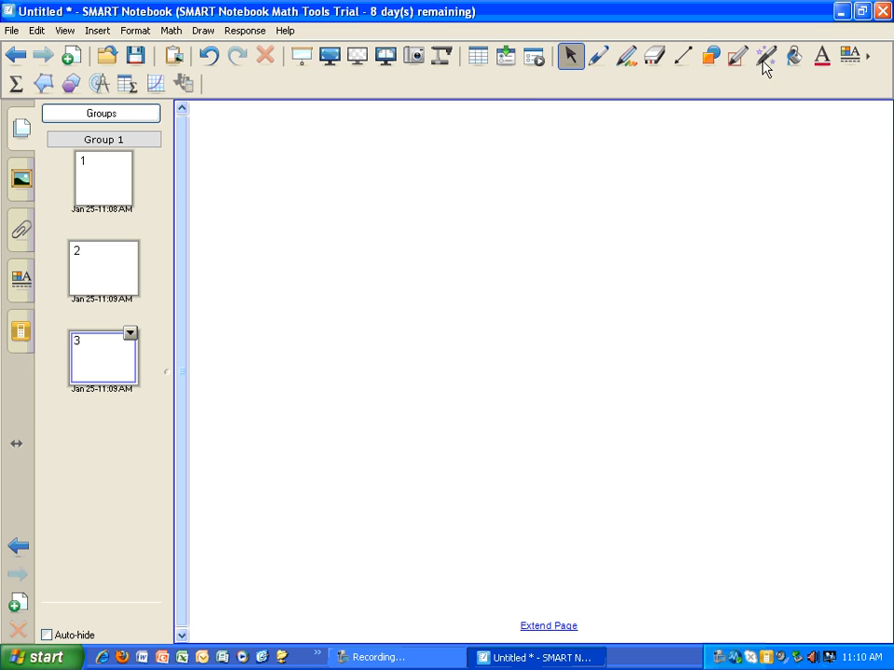
# - Handwrite a large capital letter A on page 3 with the solid blue pen
pyautogui.click(822, 56)
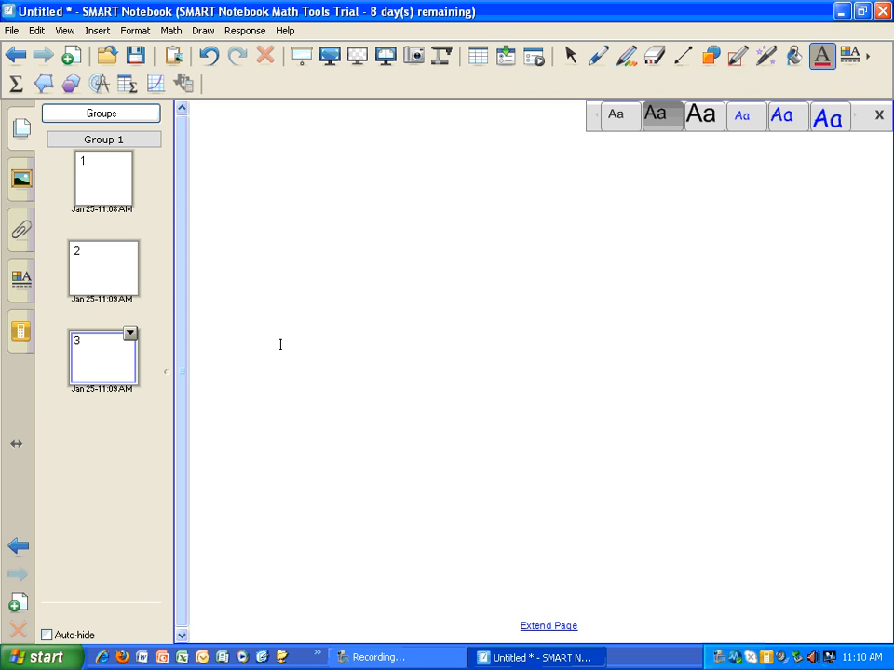
pyautogui.click(571, 56)
pyautogui.click(597, 58)
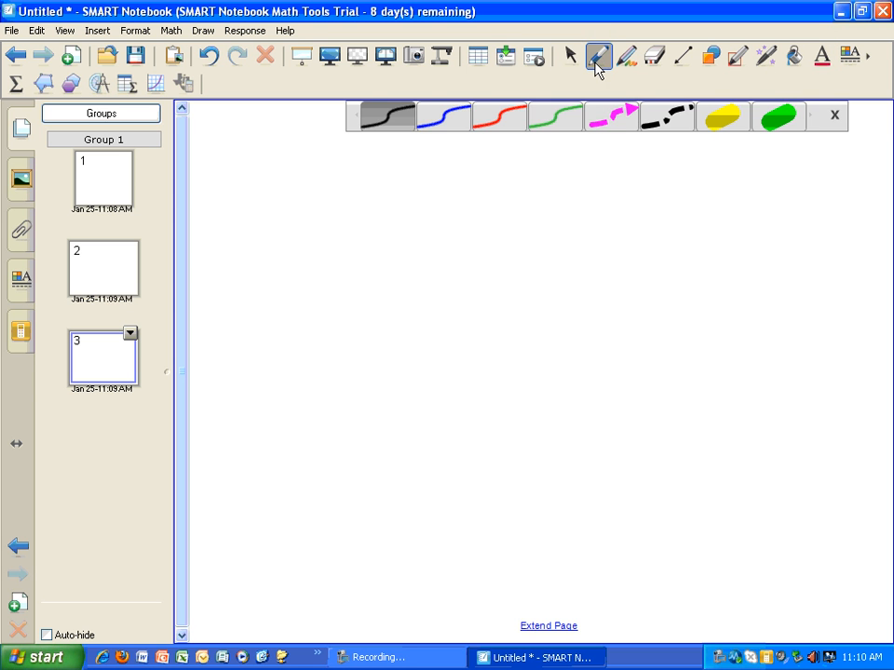
pyautogui.click(444, 115)
pyautogui.moveTo(359, 263)
pyautogui.mouseDown()
pyautogui.moveTo(416, 210)
pyautogui.moveTo(467, 363)
pyautogui.mouseUp()
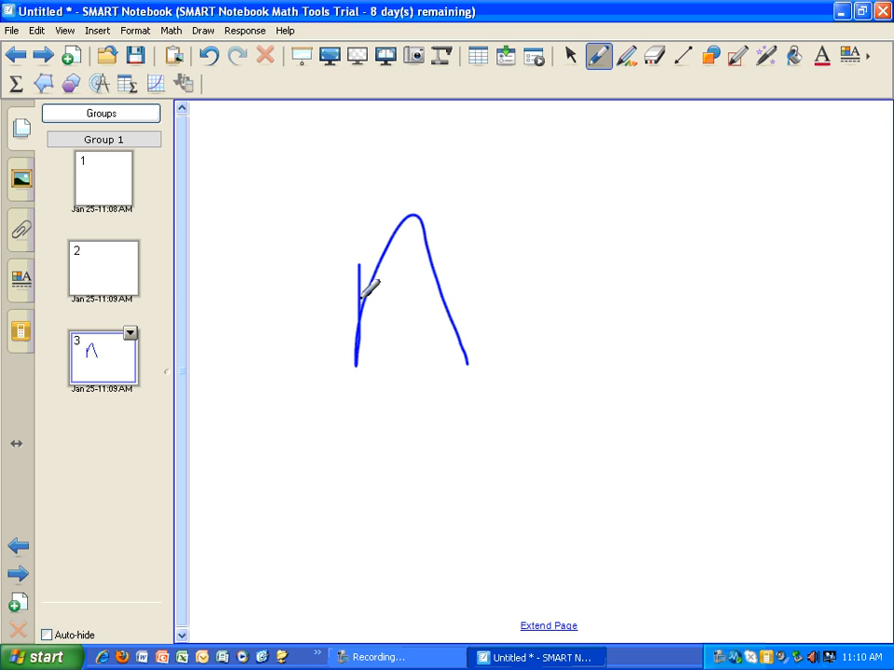
pyautogui.moveTo(361, 297); pyautogui.dragTo(442, 295)
pyautogui.click(569, 56)
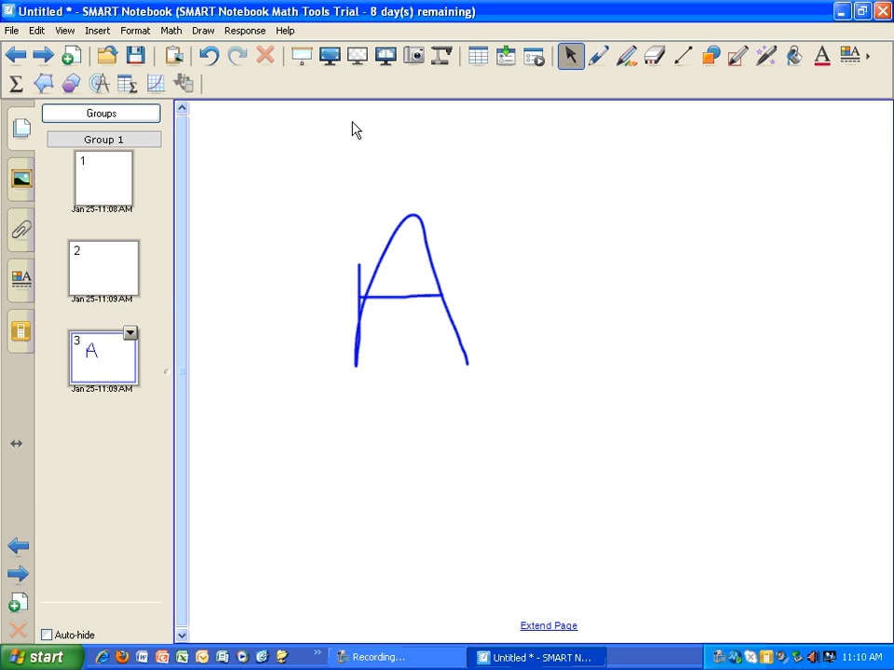
# - Cover page 3 with the Screen Shade, pull its upper and side edges to test it, and remove the shade
pyautogui.click(298, 57)
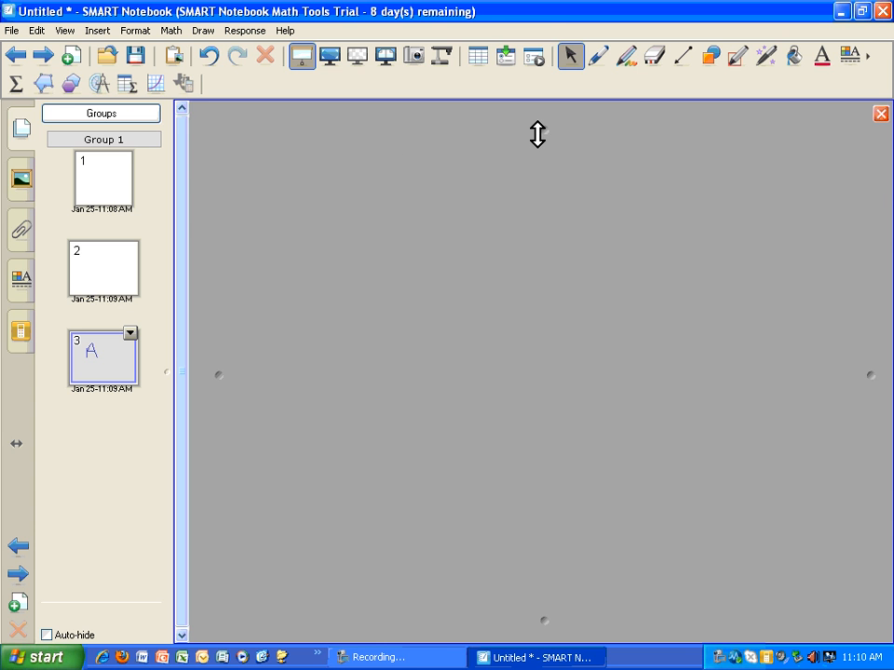
pyautogui.moveTo(537, 133)
pyautogui.mouseDown()
pyautogui.moveTo(527, 336)
pyautogui.moveTo(510, 385)
pyautogui.moveTo(517, 415)
pyautogui.moveTo(525, 407)
pyautogui.moveTo(537, 138)
pyautogui.moveTo(561, 159)
pyautogui.mouseUp()
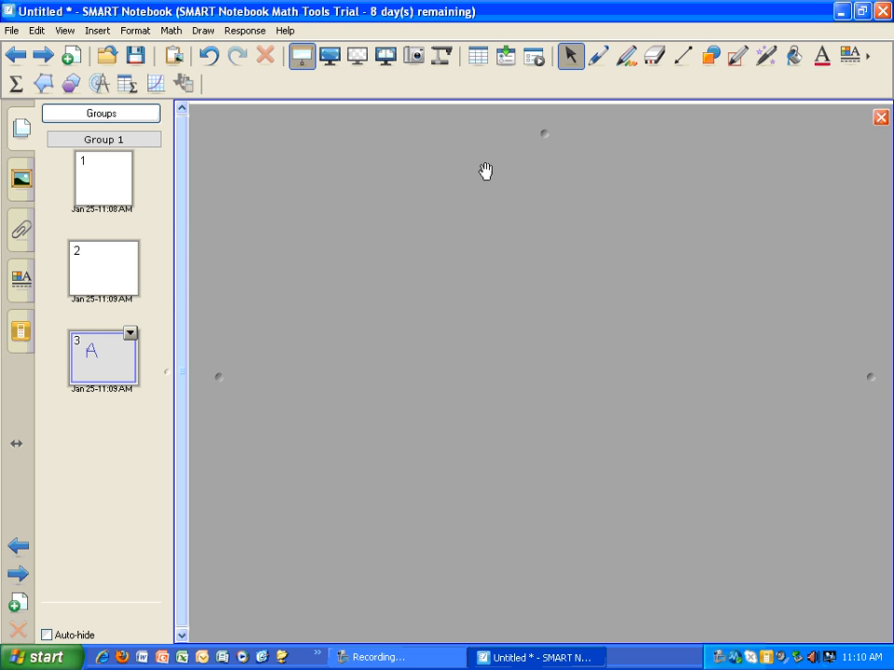
pyautogui.moveTo(544, 138); pyautogui.dragTo(543, 131)
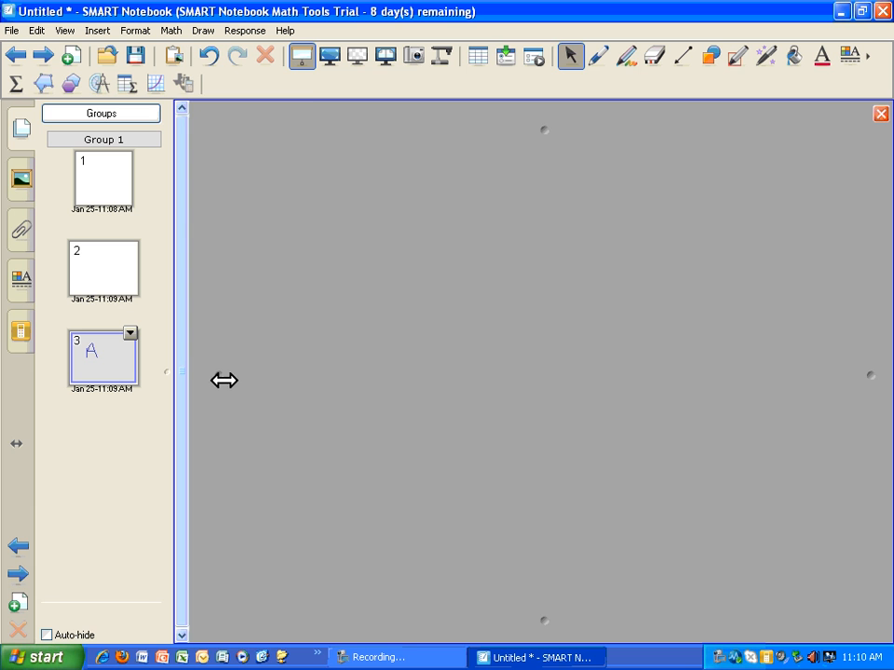
pyautogui.moveTo(224, 380)
pyautogui.mouseDown()
pyautogui.moveTo(313, 377)
pyautogui.moveTo(215, 377)
pyautogui.mouseUp()
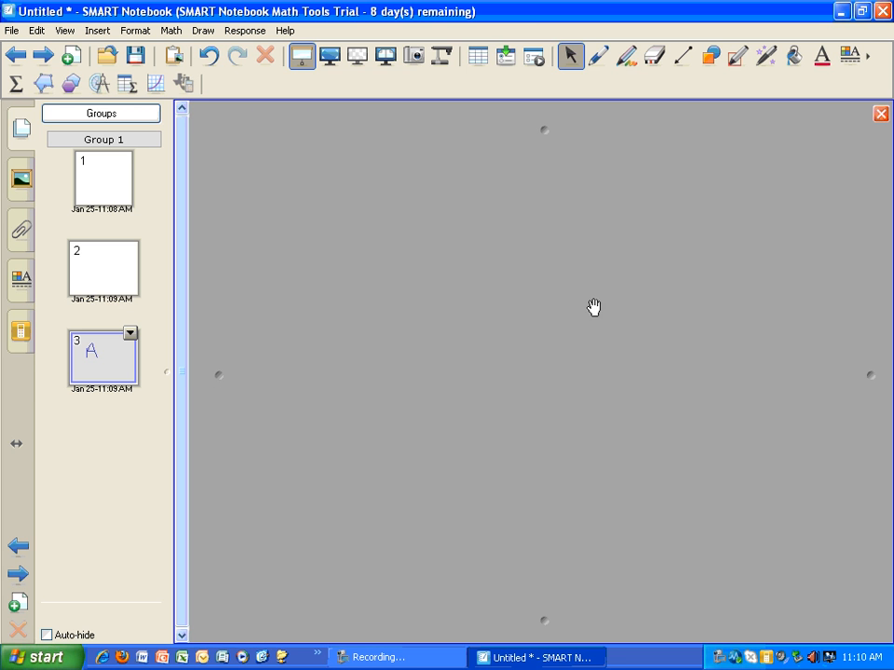
pyautogui.click(880, 115)
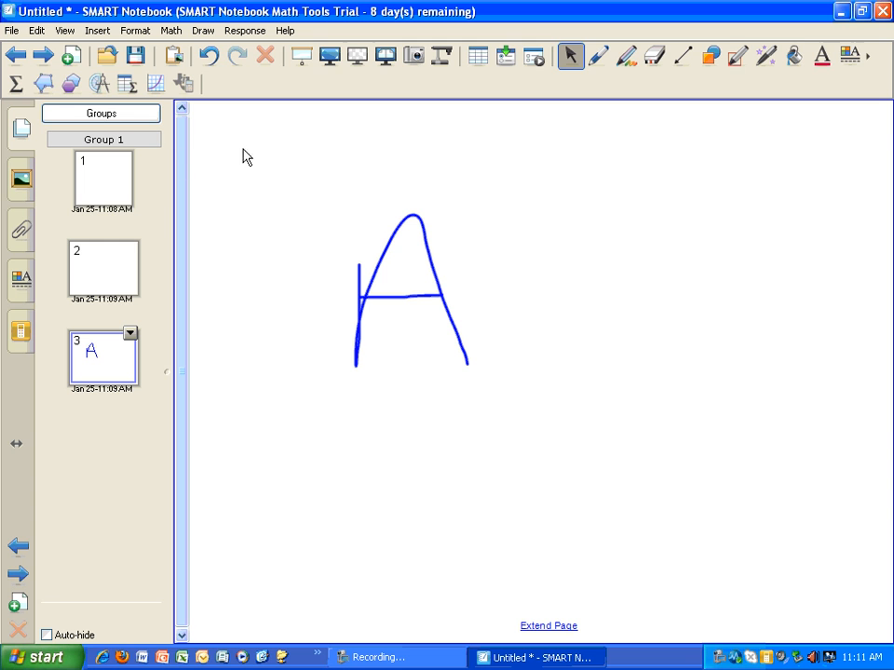
# - Preview page 3 in full screen and over the desktop with a transparent background, returning to the normal view each time
pyautogui.click(330, 58)
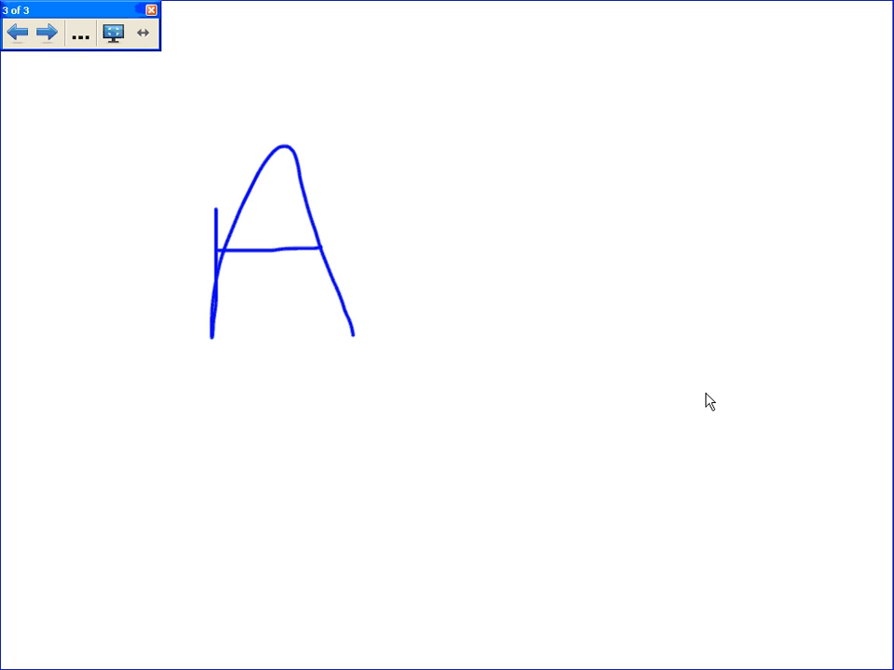
pyautogui.click(114, 35)
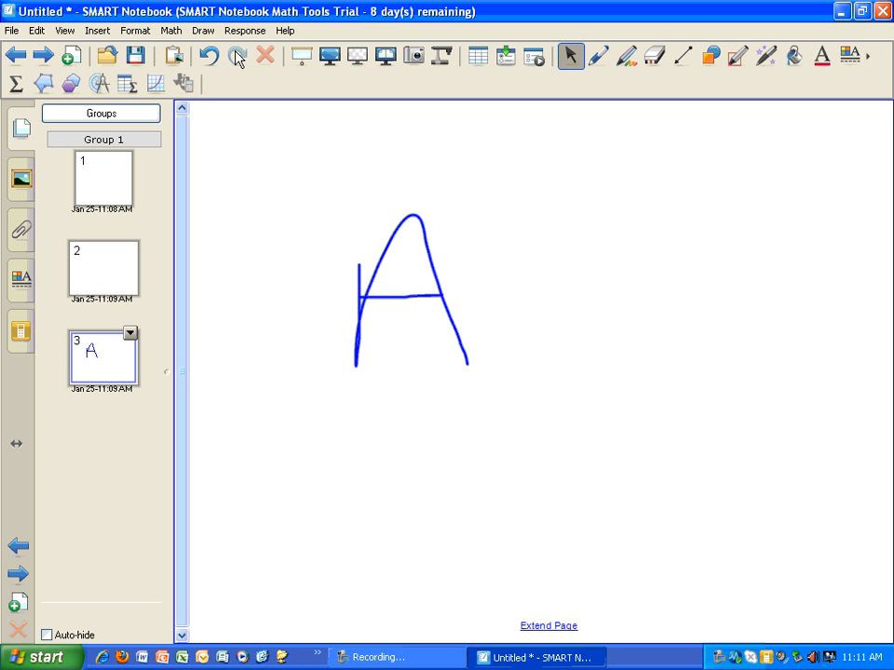
pyautogui.click(358, 58)
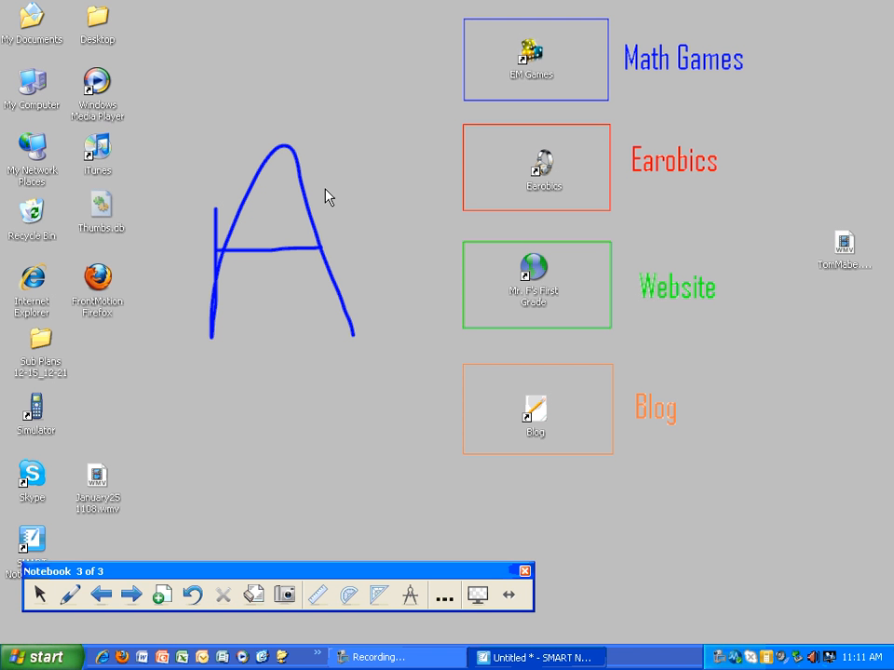
pyautogui.click(478, 596)
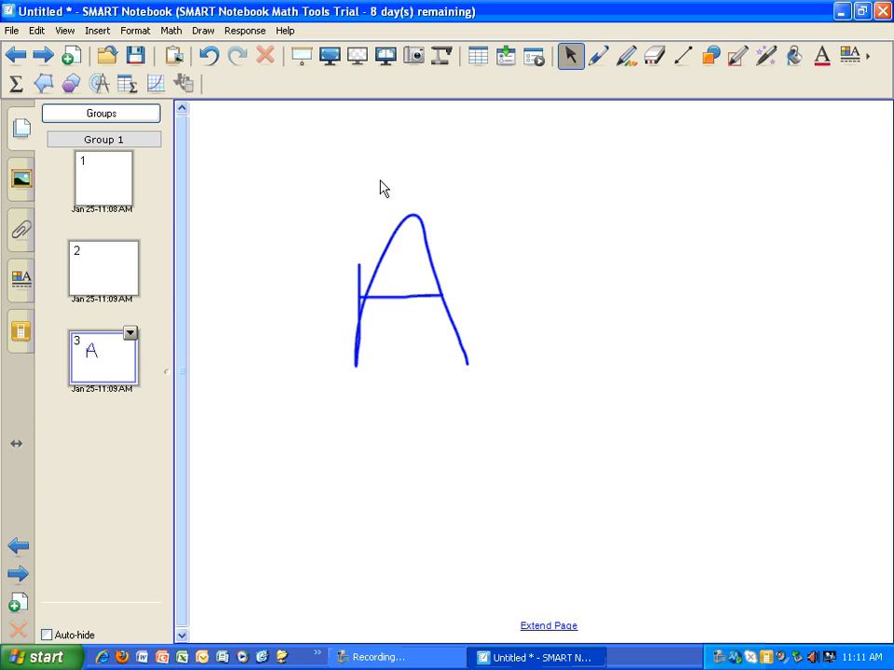
# - Display two pages side by side and handwrite a blue capital letter A on page 2
pyautogui.click(387, 58)
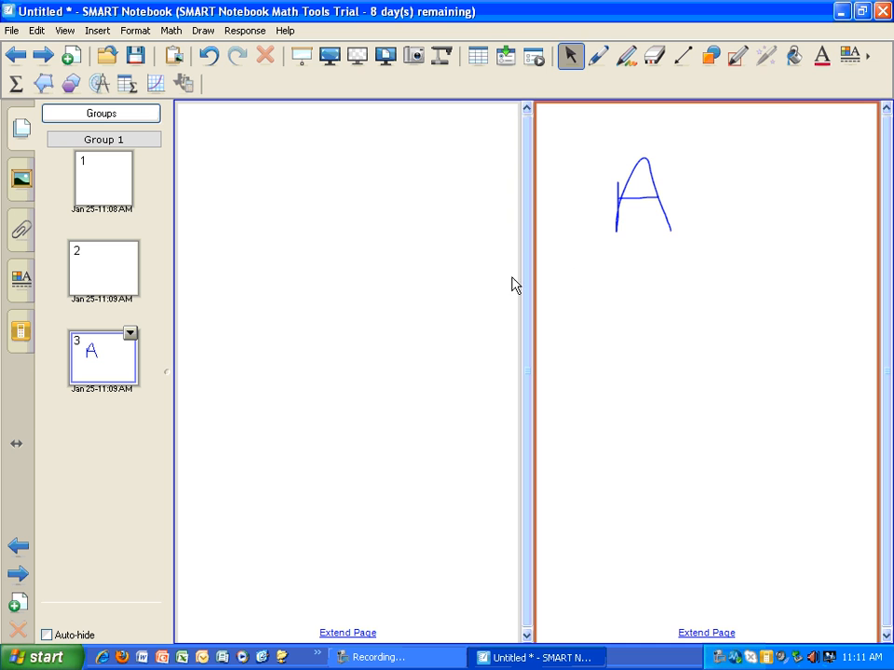
pyautogui.click(819, 58)
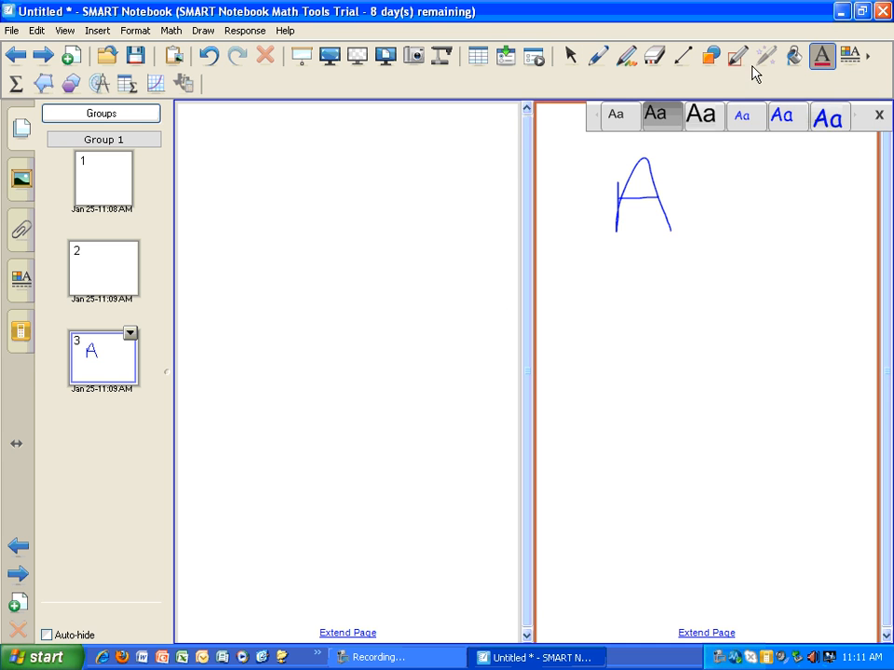
pyautogui.click(627, 56)
pyautogui.click(597, 56)
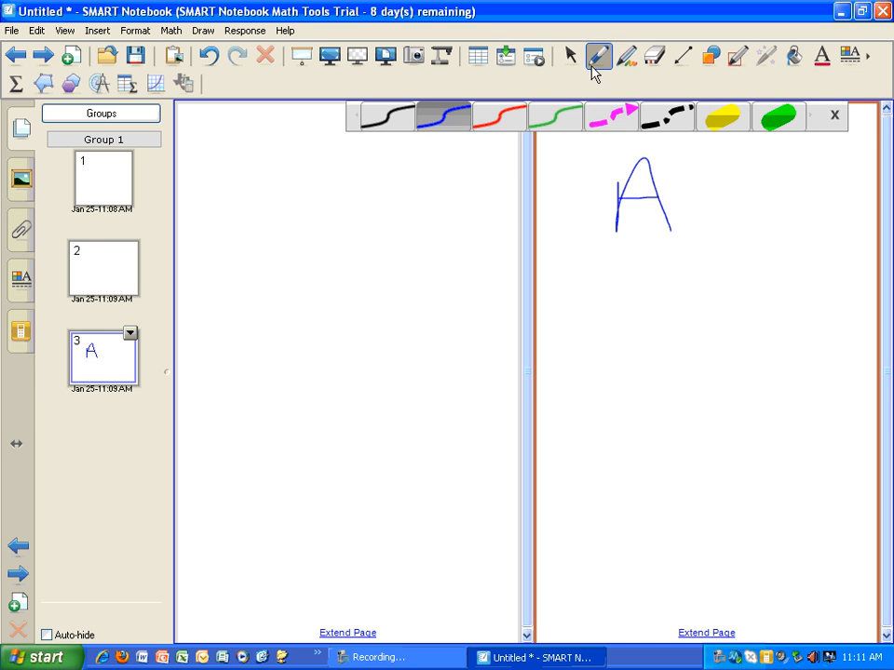
pyautogui.moveTo(266, 233); pyautogui.dragTo(265, 298)
pyautogui.moveTo(253, 350)
pyautogui.mouseDown()
pyautogui.moveTo(338, 180)
pyautogui.moveTo(369, 367)
pyautogui.mouseUp()
pyautogui.moveTo(265, 313); pyautogui.dragTo(422, 308)
pyautogui.click(569, 55)
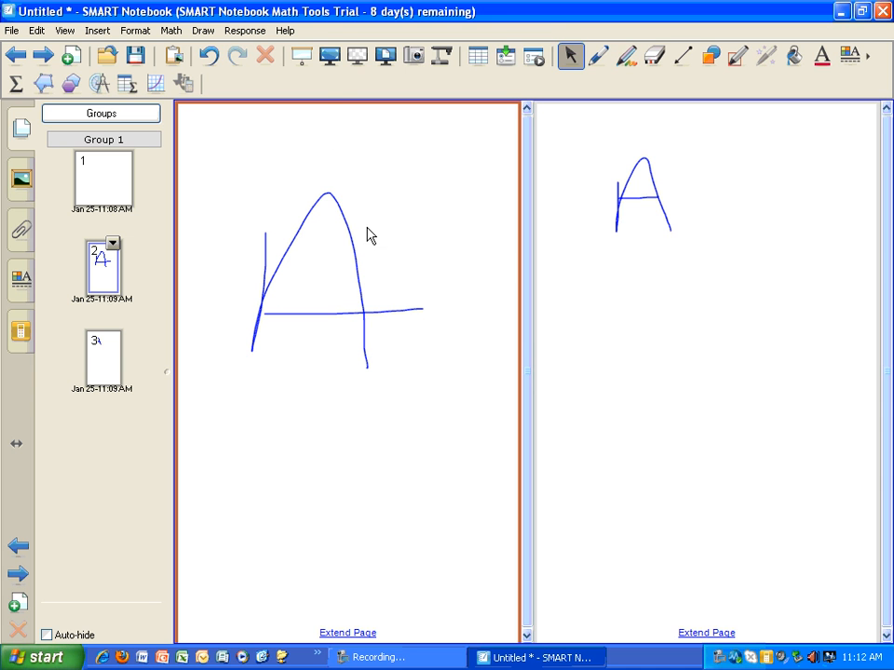
# - View the dual-page display in full screen, page backward and forward through the file, and exit full screen
pyautogui.click(331, 57)
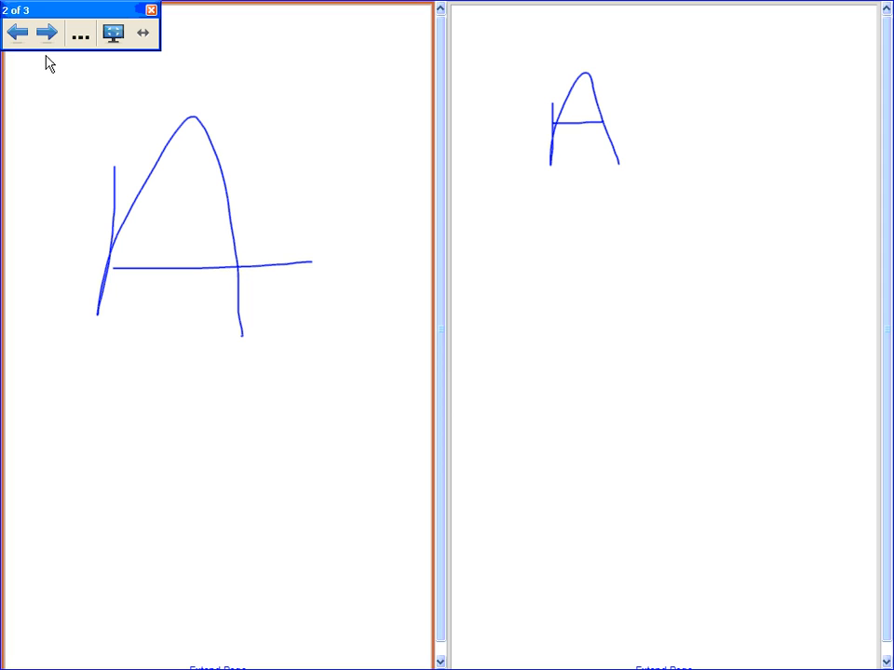
pyautogui.click(19, 33)
pyautogui.click(45, 35)
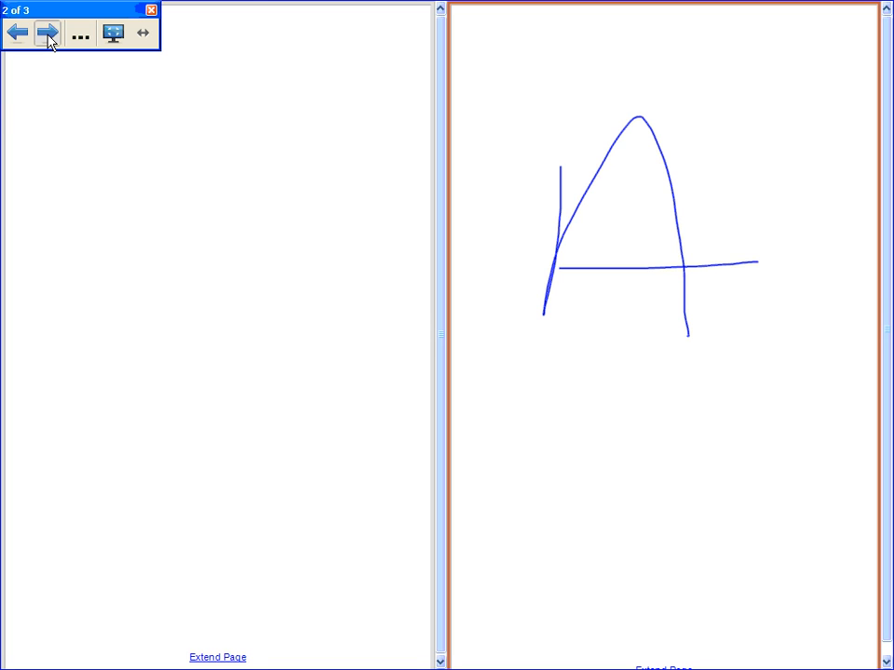
pyautogui.click(46, 34)
pyautogui.click(20, 35)
pyautogui.click(46, 34)
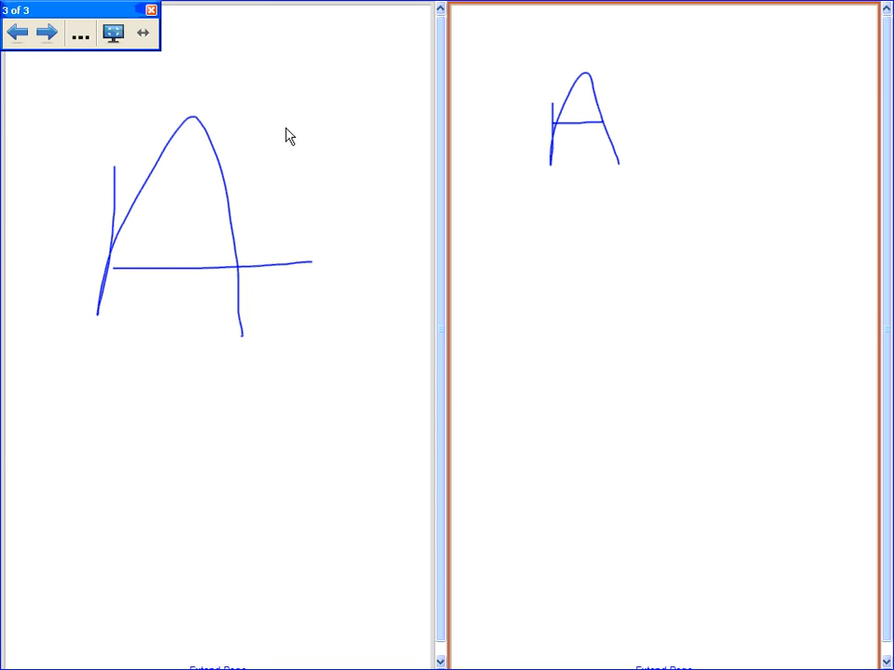
pyautogui.click(104, 34)
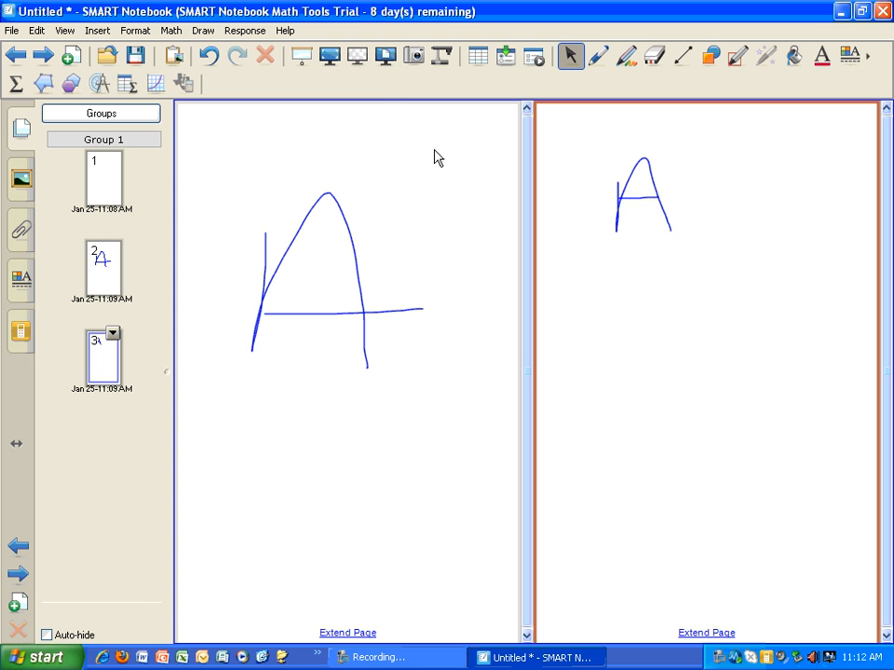
# - Switch from the dual-page display back to showing only page 3
pyautogui.click(387, 59)
pyautogui.click(388, 59)
pyautogui.click(388, 59)
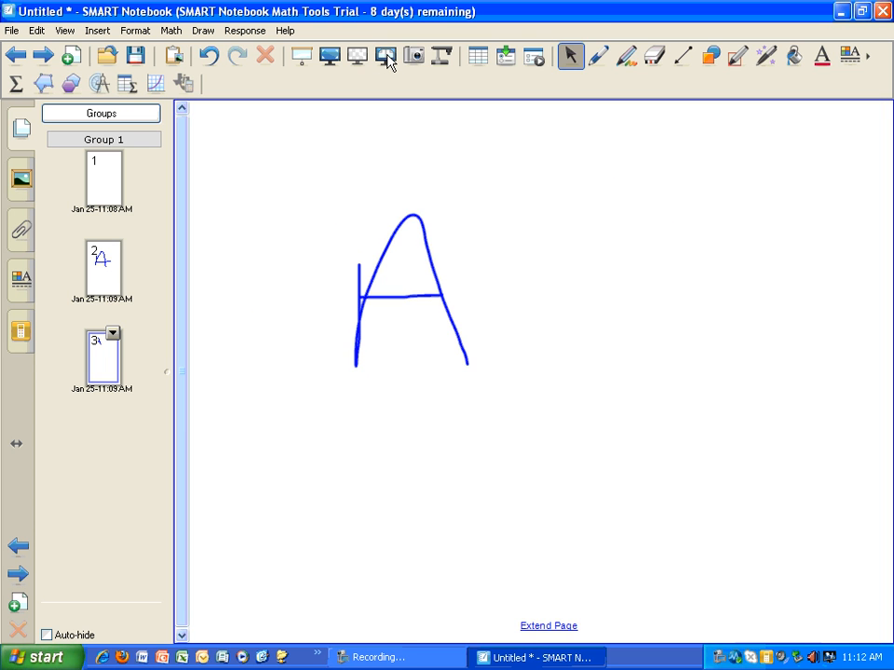
# - Switch repeatedly between the dual-page and single-page displays, ending with only page 3 shown
pyautogui.click(387, 59)
pyautogui.click(387, 59)
pyautogui.click(387, 58)
pyautogui.click(387, 59)
pyautogui.click(388, 58)
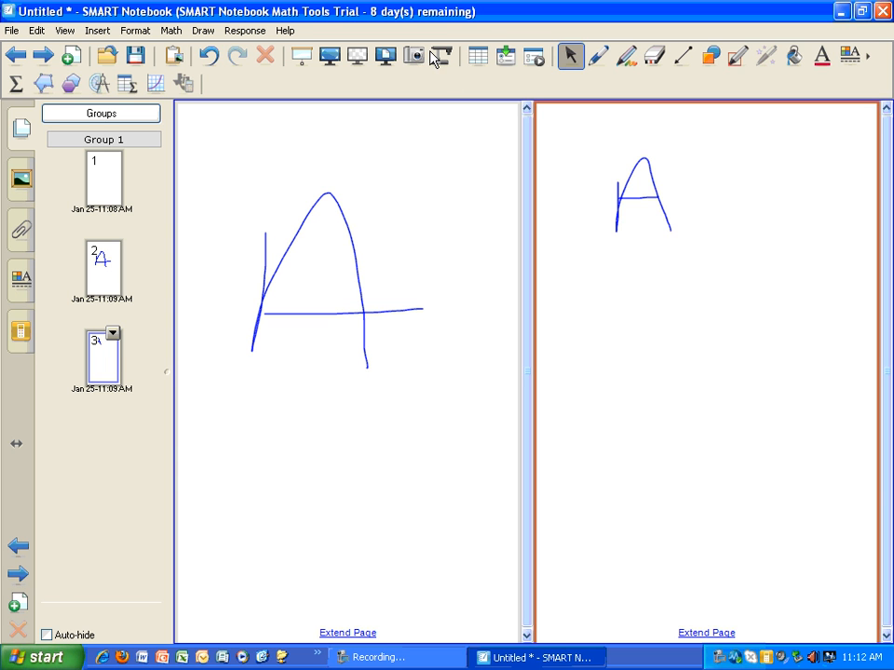
pyautogui.click(387, 59)
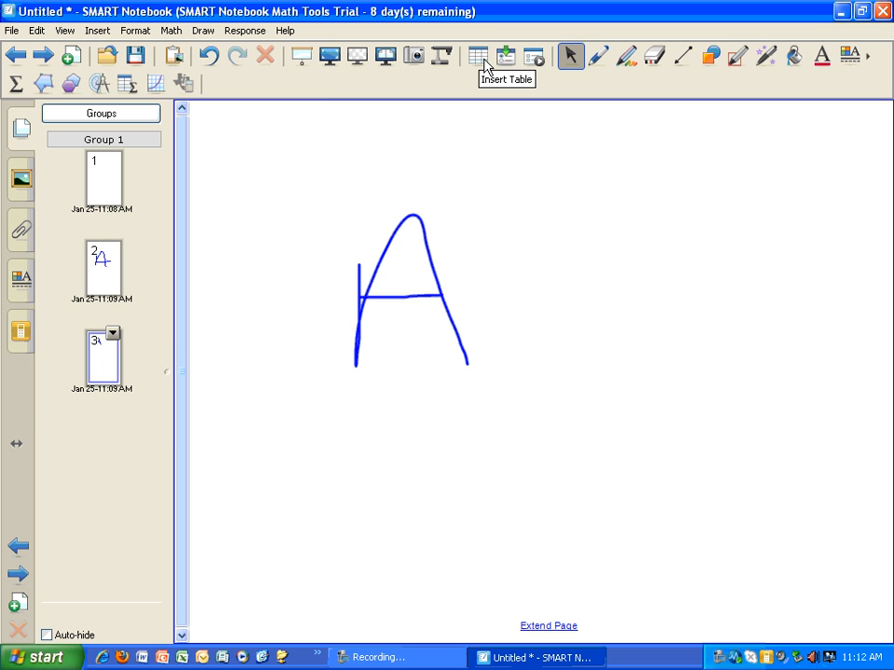
# - Insert a table with two rows and three columns on page 3, and delete the handwritten letter A
pyautogui.click(102, 31)
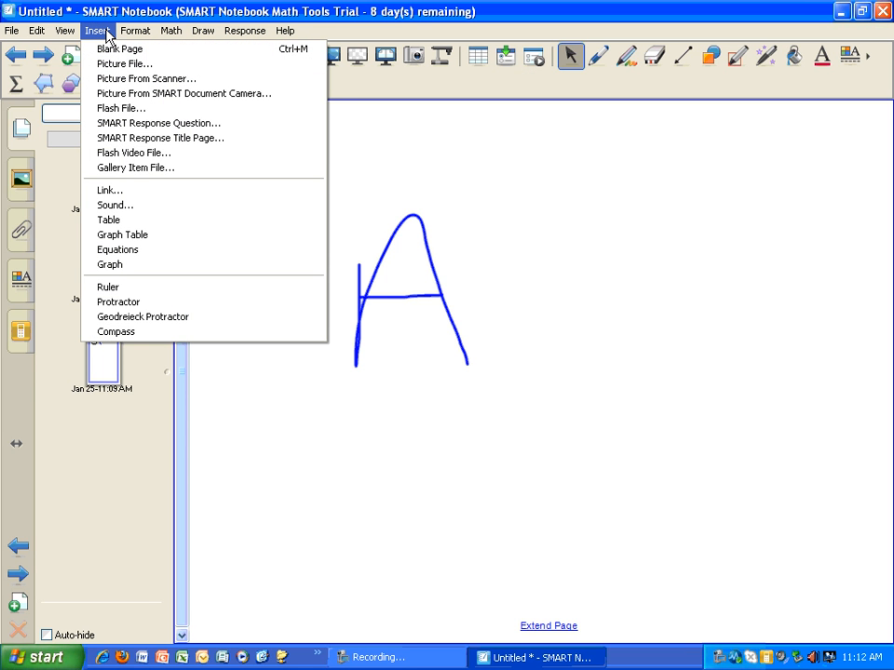
pyautogui.click(101, 32)
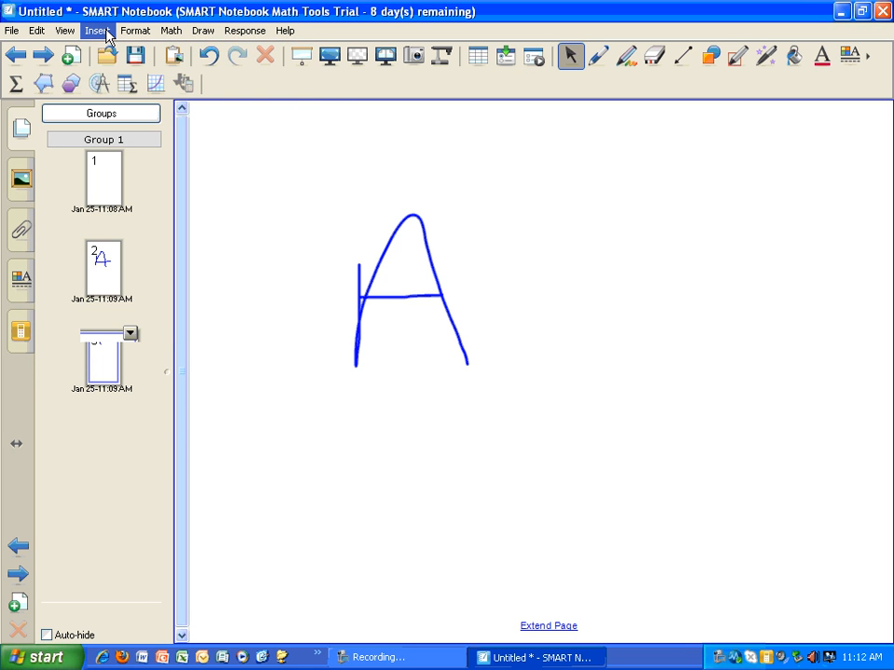
pyautogui.click(481, 58)
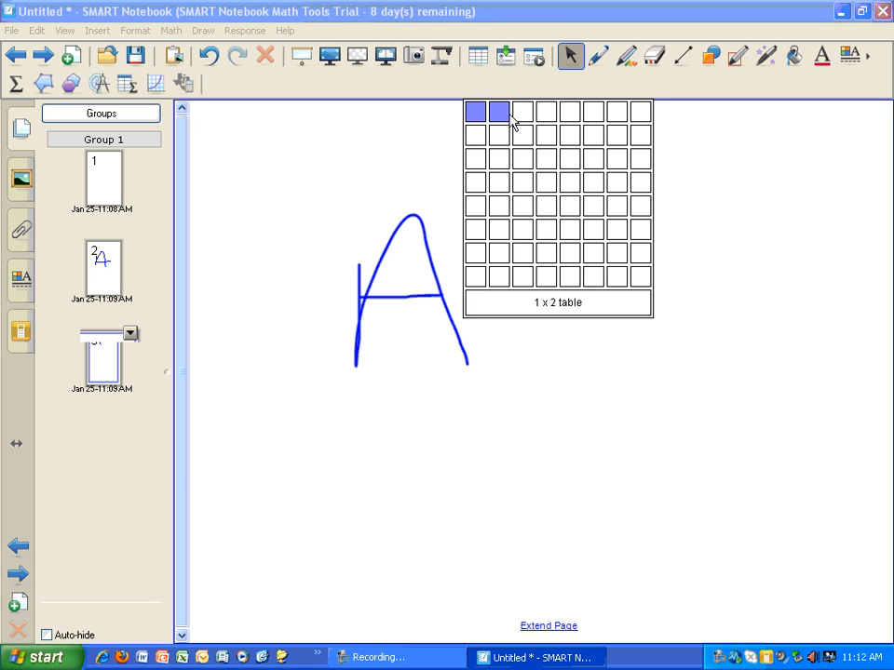
pyautogui.click(520, 134)
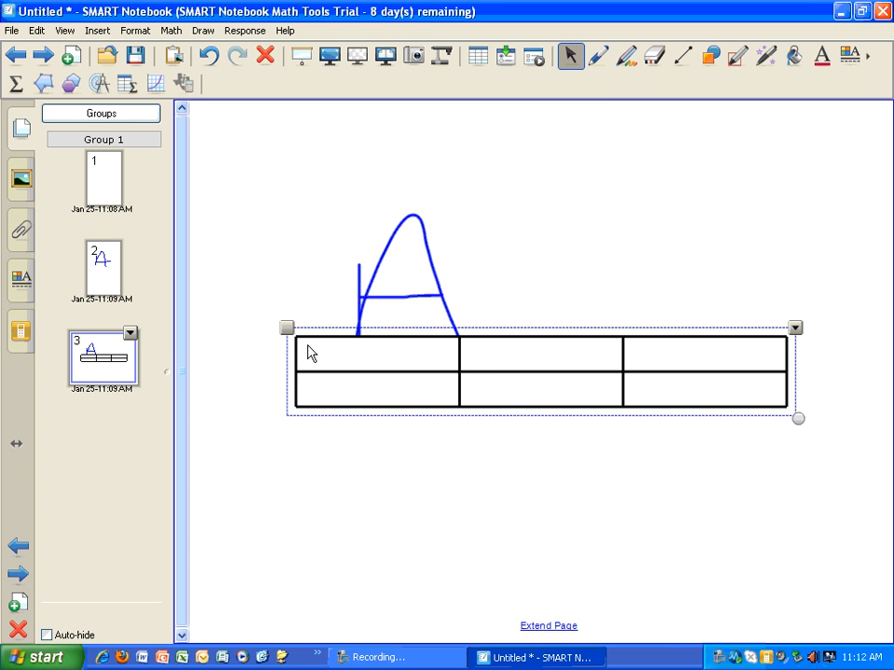
pyautogui.click(441, 309)
pyautogui.press('Delete')
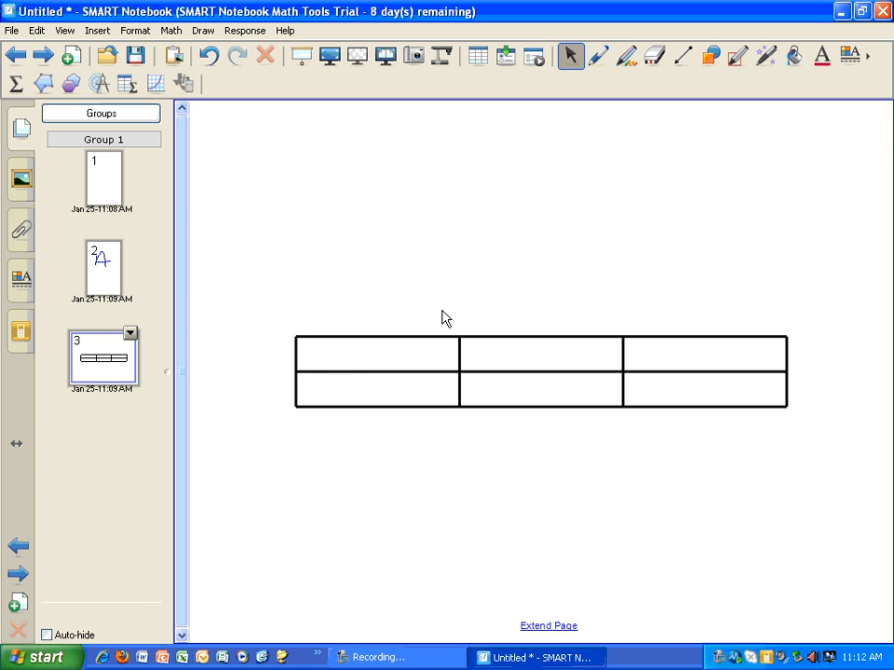
# - Move the whole table toward the upper-left part of the page and enlarge it to nearly the page's width
pyautogui.moveTo(282, 307); pyautogui.dragTo(346, 407)
pyautogui.moveTo(275, 303); pyautogui.dragTo(808, 452)
pyautogui.moveTo(252, 242); pyautogui.dragTo(833, 471)
pyautogui.moveTo(286, 329); pyautogui.dragTo(233, 187)
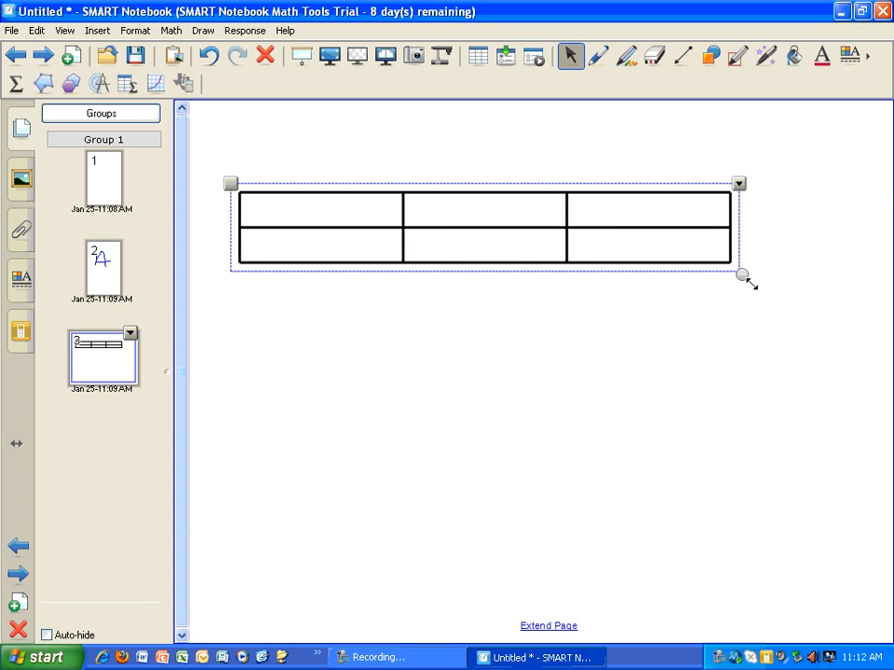
pyautogui.moveTo(750, 282); pyautogui.dragTo(785, 379)
pyautogui.click(649, 384)
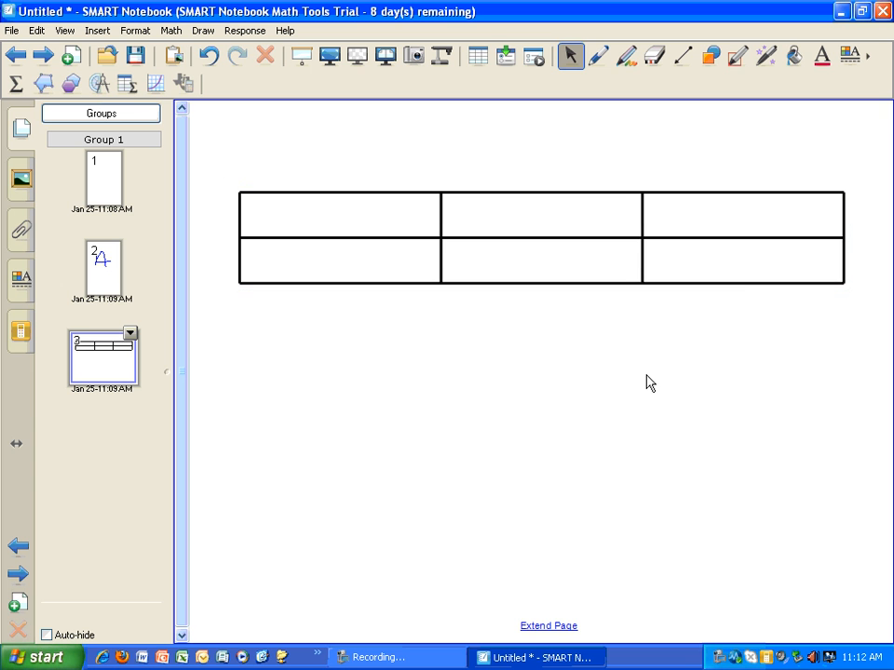
# - Make both rows of the table much taller by moving its bottom border and its middle row border down
pyautogui.moveTo(232, 185); pyautogui.dragTo(852, 294)
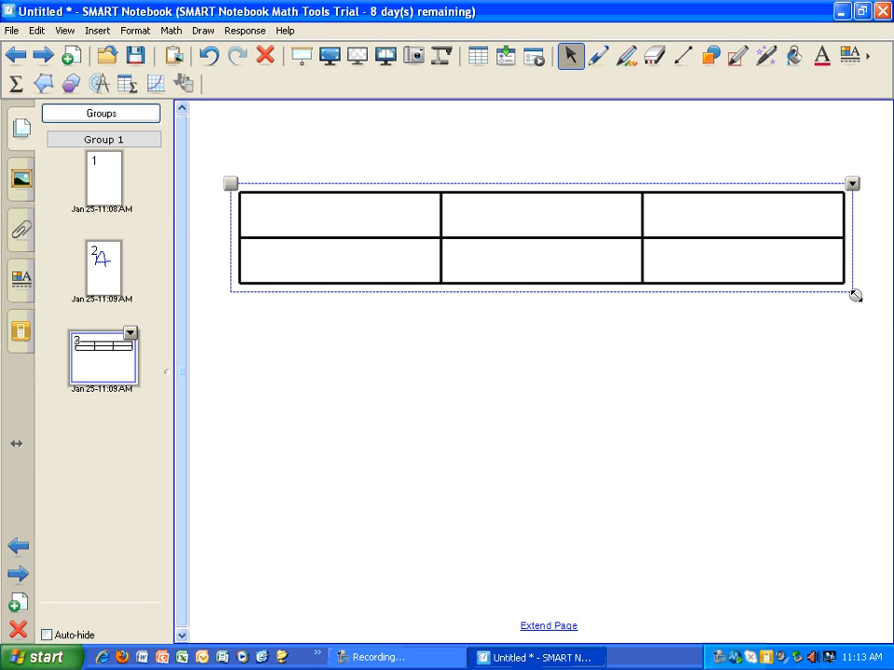
pyautogui.click(633, 333)
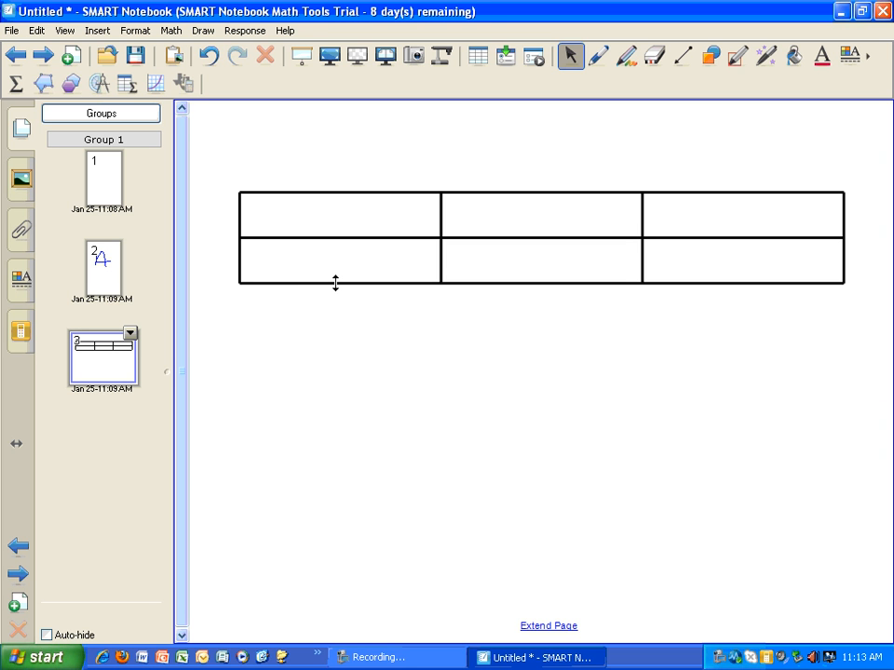
pyautogui.moveTo(336, 283); pyautogui.dragTo(324, 406)
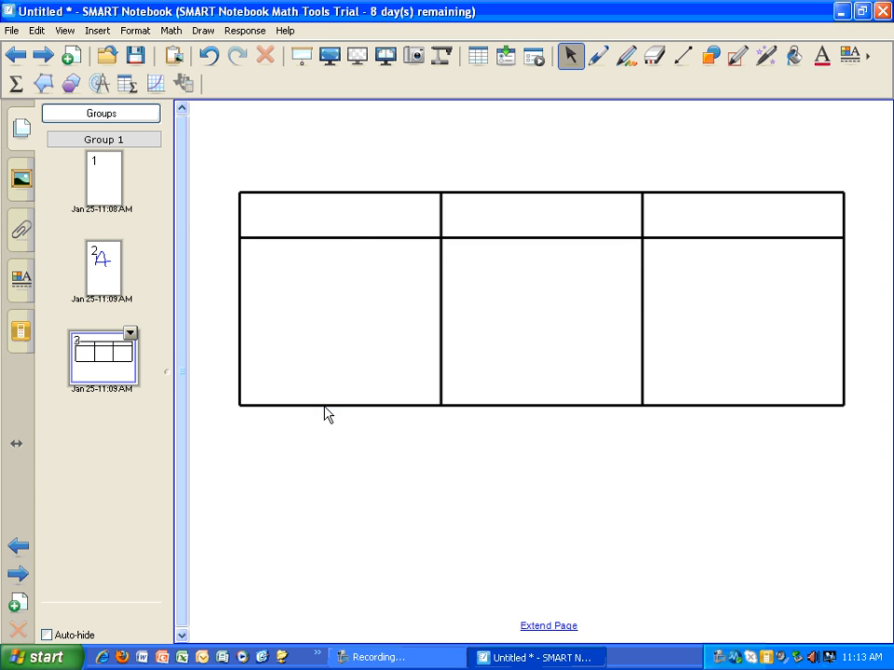
pyautogui.moveTo(390, 238); pyautogui.dragTo(423, 348)
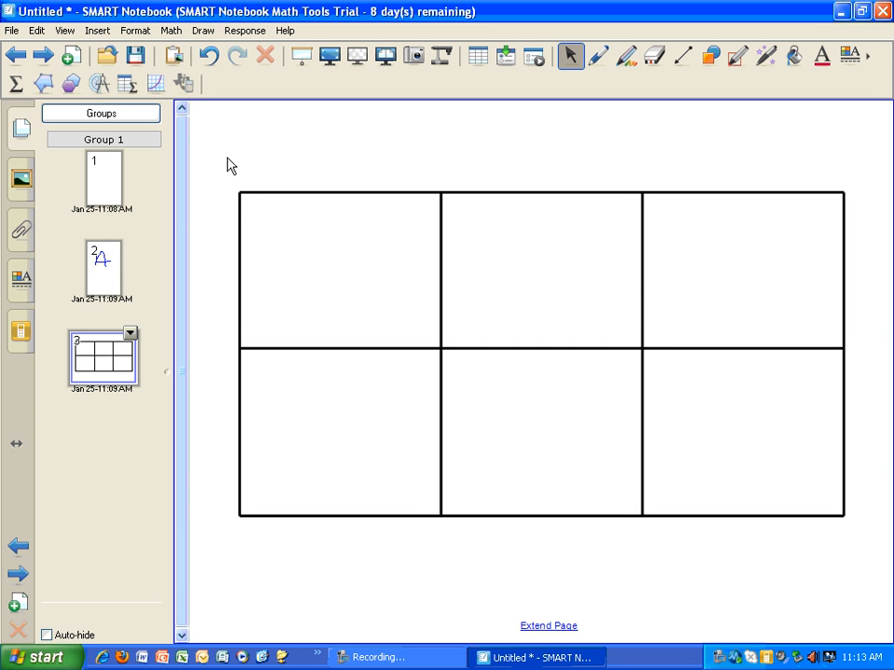
# - Shrink the selected table to less than half its width and reposition it near the middle of page 3
pyautogui.moveTo(231, 165); pyautogui.dragTo(853, 529)
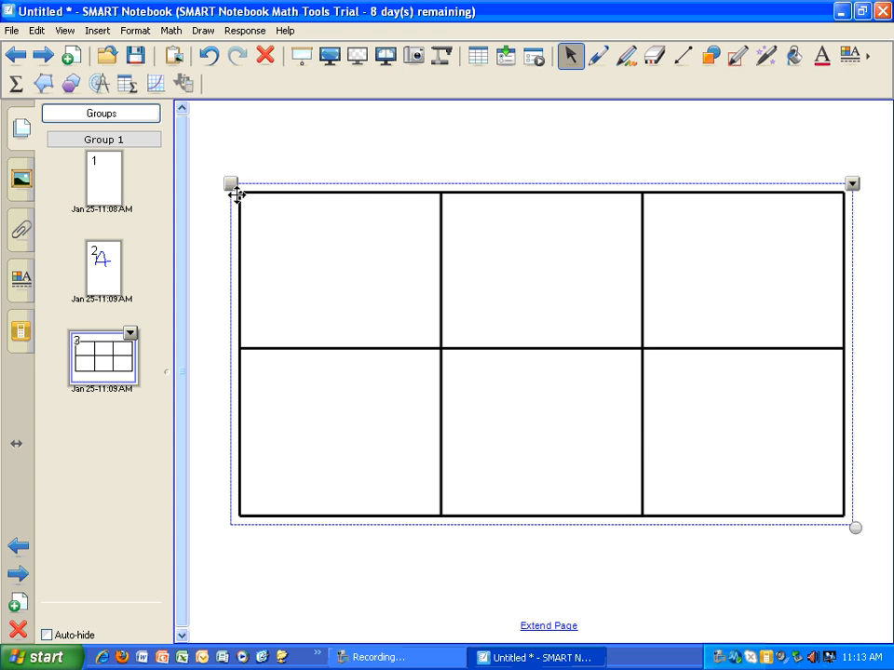
pyautogui.moveTo(233, 186); pyautogui.dragTo(219, 148)
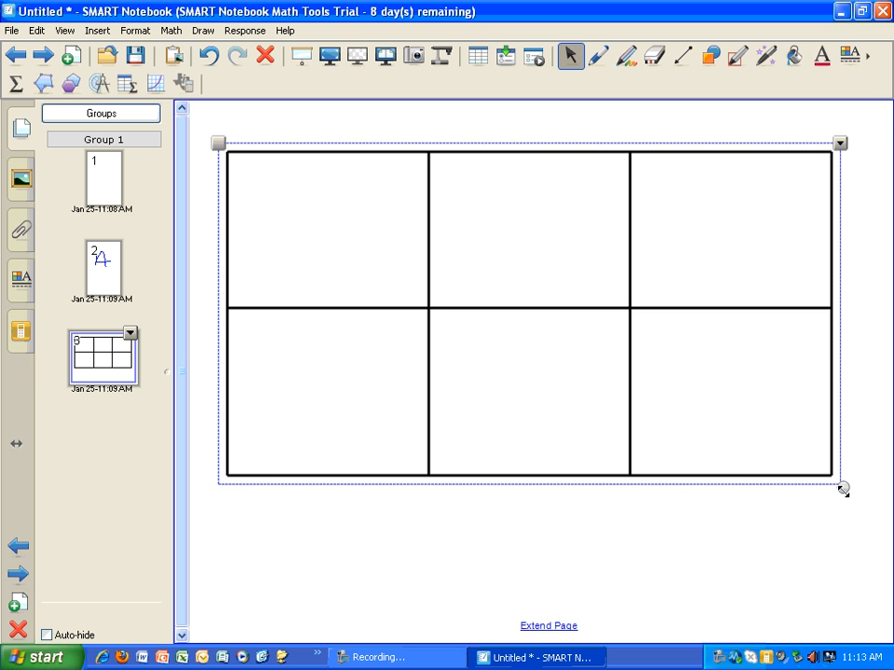
pyautogui.moveTo(843, 489); pyautogui.dragTo(536, 290)
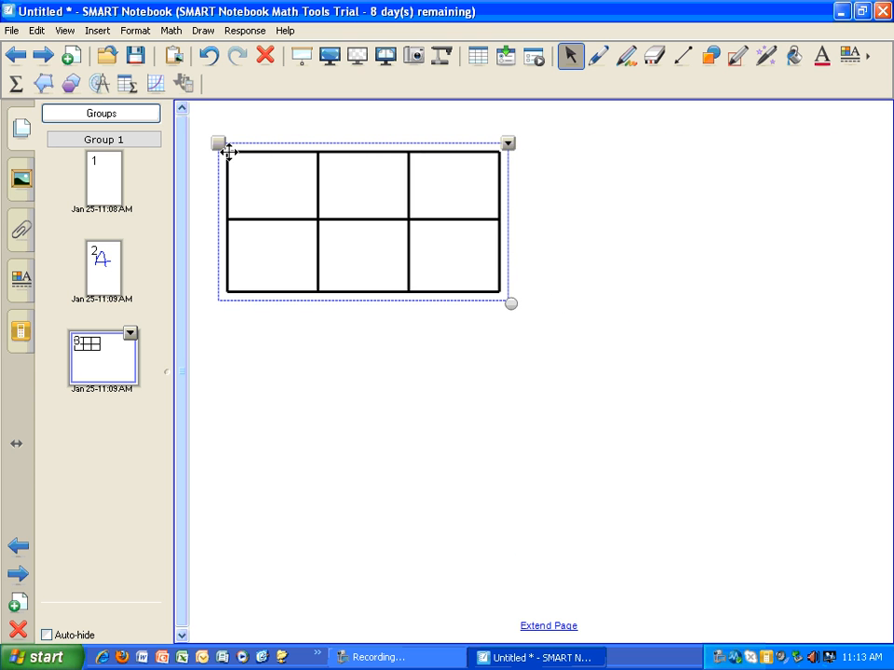
pyautogui.moveTo(246, 168); pyautogui.dragTo(343, 252)
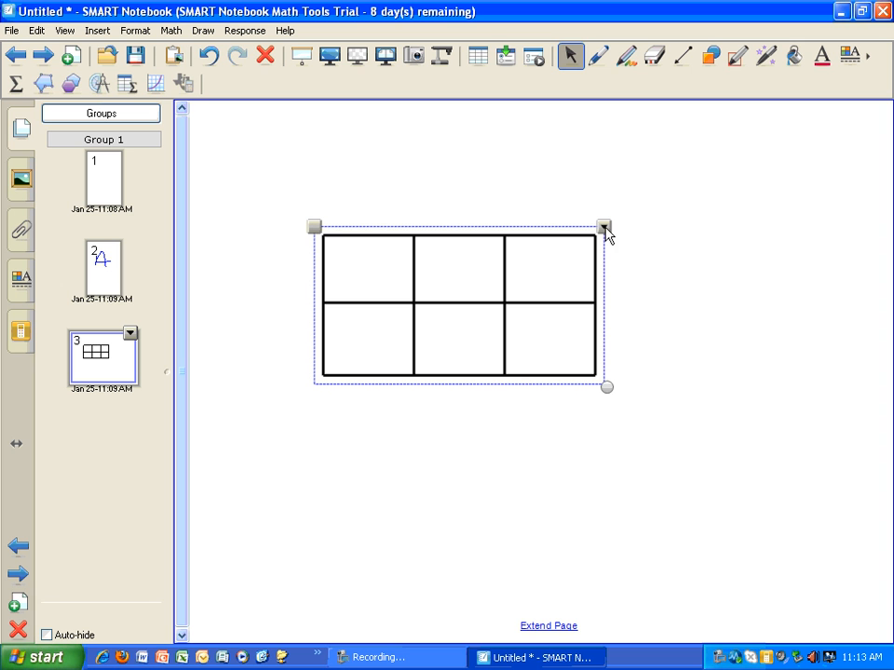
# - Delete the entire table from page 3
pyautogui.click(603, 228)
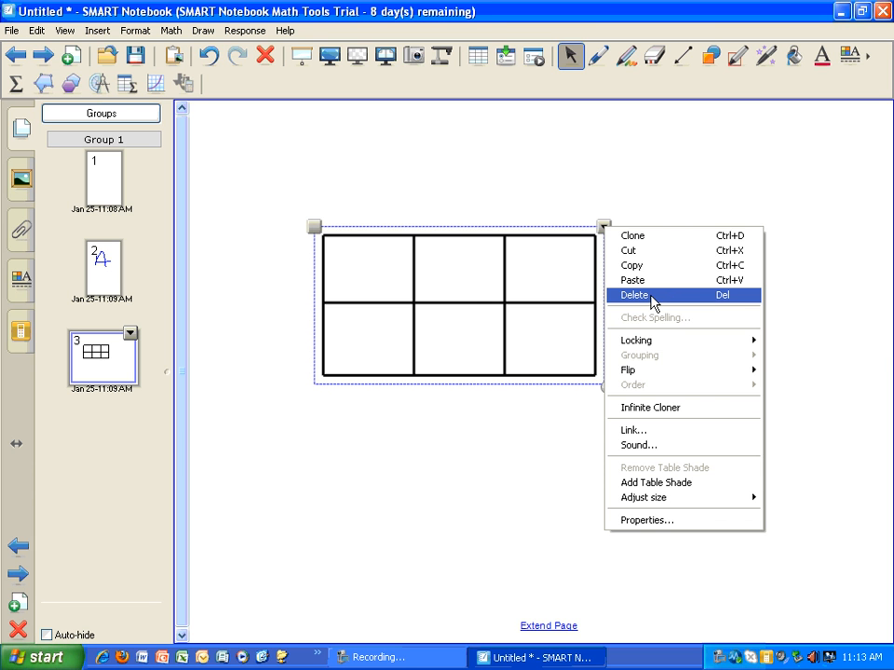
pyautogui.click(651, 298)
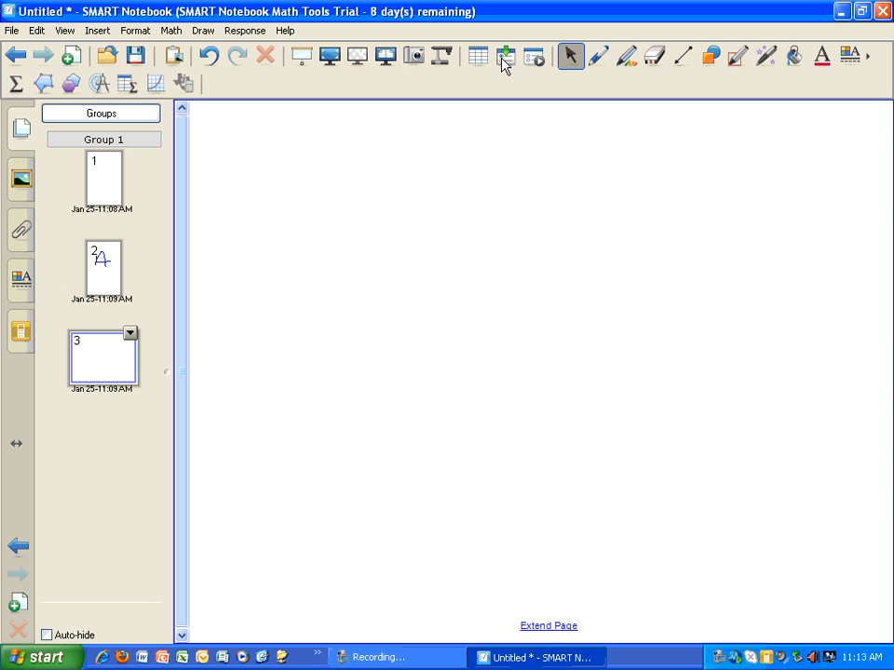
# - Draw a diagonal line on page 3 with the thick yellow highlighter pen
pyautogui.click(600, 60)
pyautogui.click(570, 62)
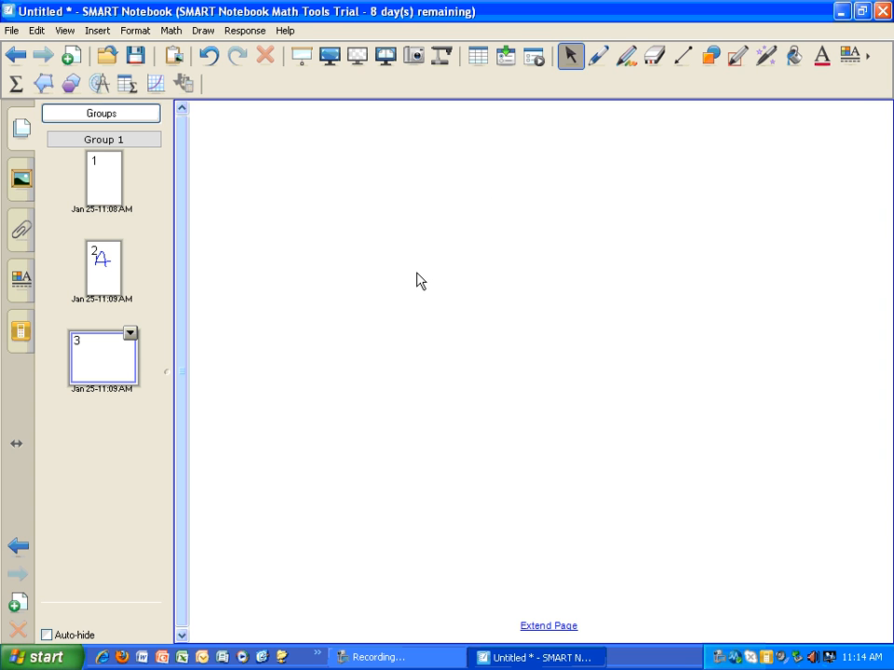
pyautogui.click(599, 56)
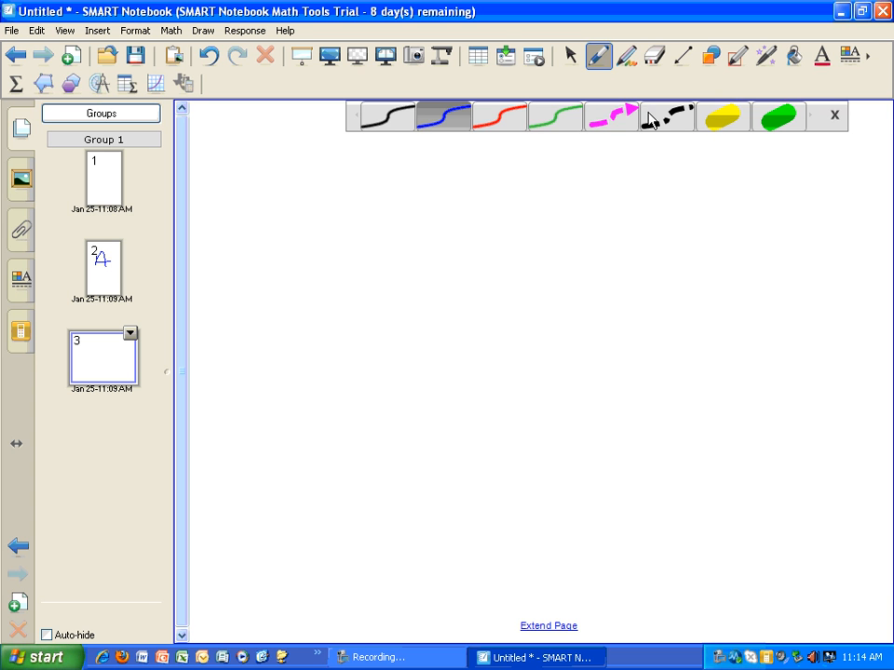
pyautogui.click(732, 119)
pyautogui.moveTo(424, 234)
pyautogui.mouseDown()
pyautogui.moveTo(642, 323)
pyautogui.moveTo(641, 332)
pyautogui.mouseUp()
# - Draw a large curve with the black dash-dot pen to the right of the yellow line
pyautogui.click(598, 56)
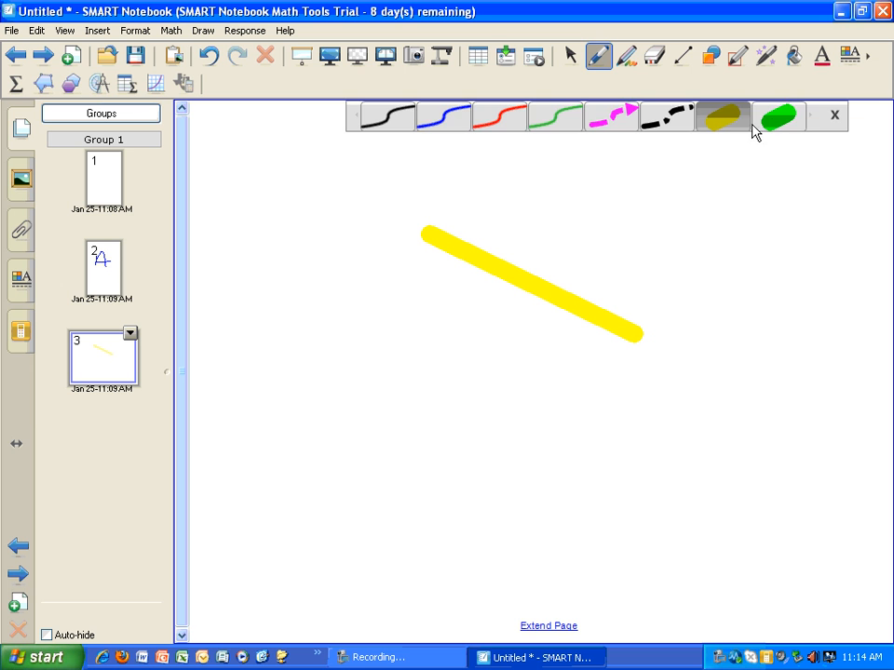
pyautogui.click(679, 125)
pyautogui.moveTo(590, 164)
pyautogui.mouseDown()
pyautogui.moveTo(779, 286)
pyautogui.moveTo(779, 373)
pyautogui.moveTo(687, 470)
pyautogui.mouseUp()
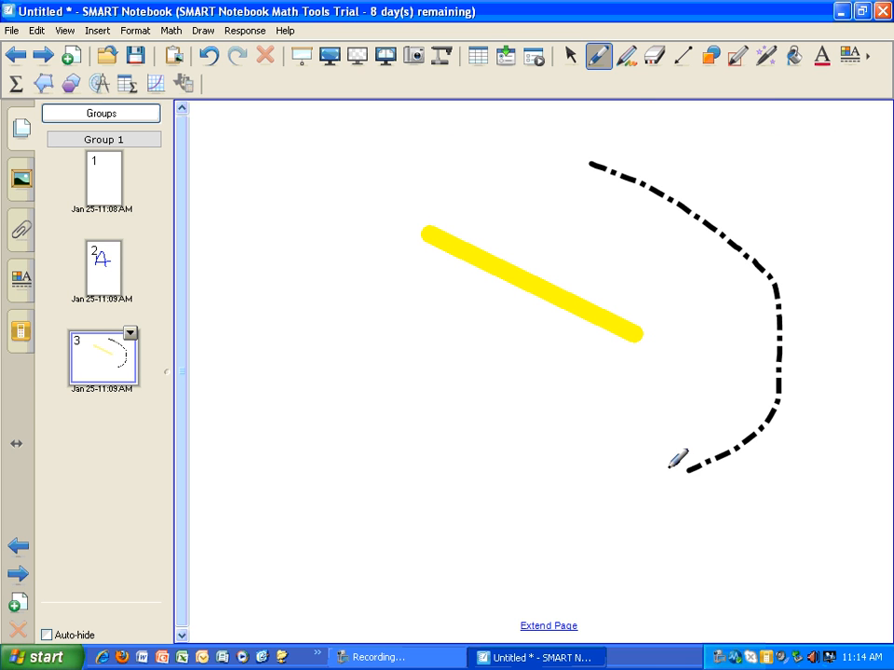
# - Alternate between the Pens and Select tools, and move the yellow line slightly down and to the left
pyautogui.click(599, 56)
pyautogui.click(597, 57)
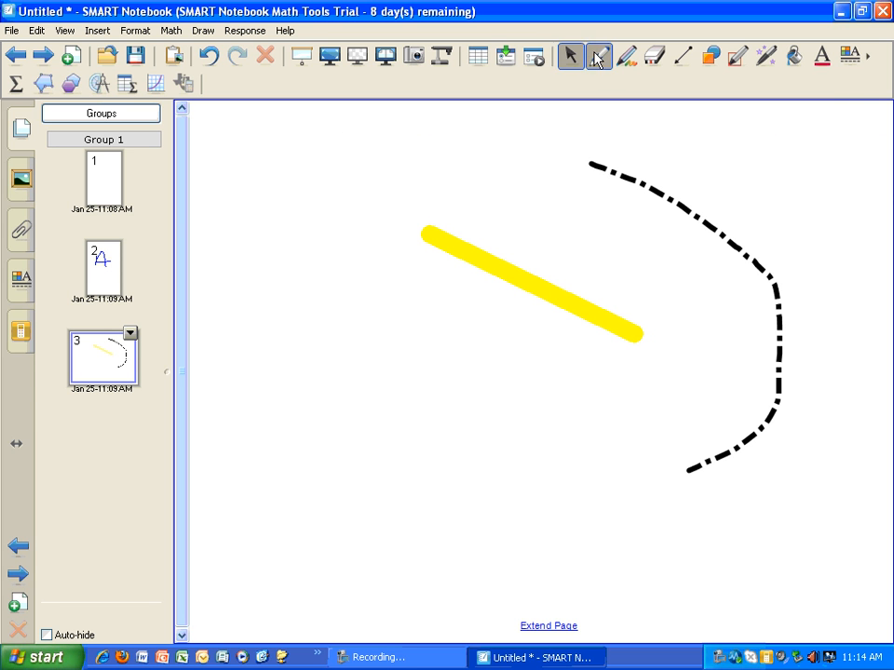
pyautogui.click(597, 57)
pyautogui.click(572, 56)
pyautogui.click(597, 57)
pyautogui.click(577, 57)
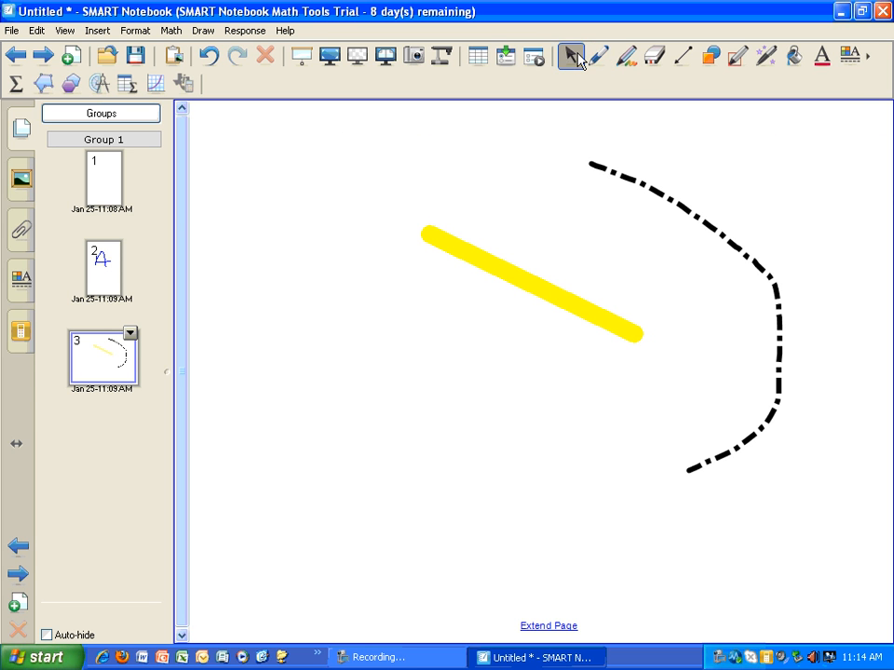
pyautogui.moveTo(527, 303)
pyautogui.mouseDown()
pyautogui.moveTo(475, 339)
pyautogui.moveTo(478, 281)
pyautogui.moveTo(483, 340)
pyautogui.mouseUp()
# - Draw a thin diagonal stroke above the yellow line with the green pen
pyautogui.click(599, 55)
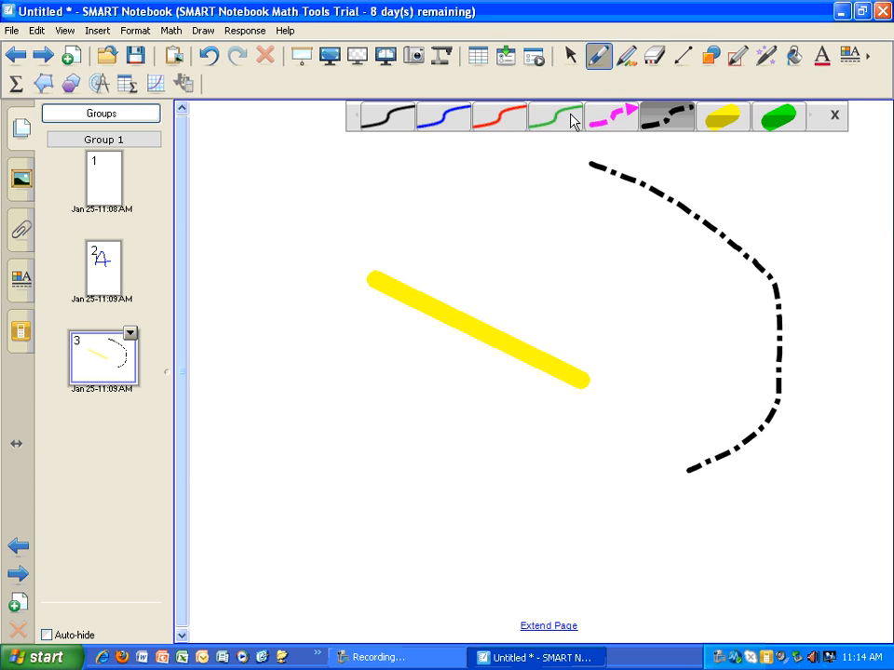
pyautogui.click(571, 119)
pyautogui.moveTo(447, 194); pyautogui.dragTo(577, 328)
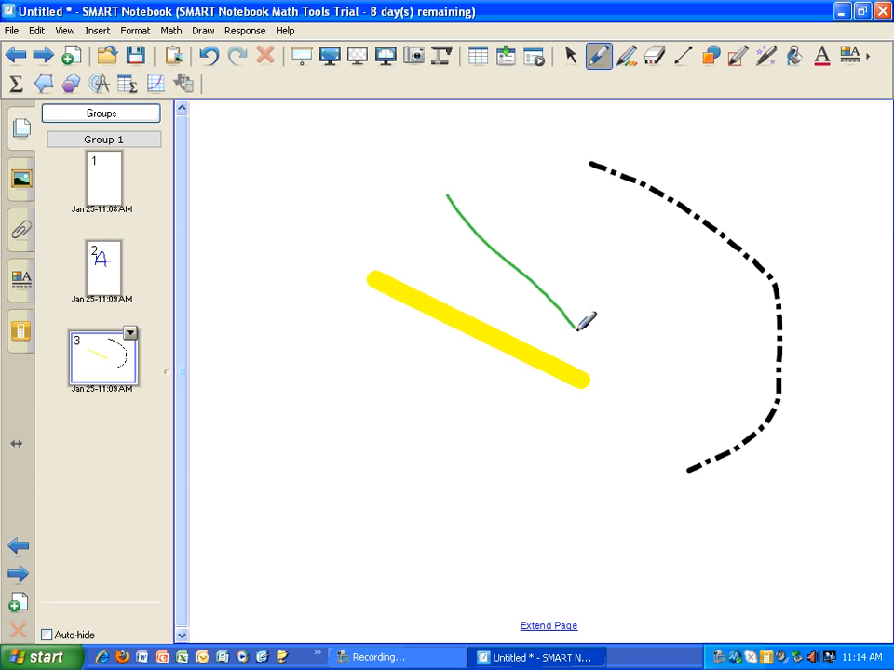
# - Draw a short vertical stroke left of the yellow line with the blue-edged yellow Creative Pen style
pyautogui.click(627, 56)
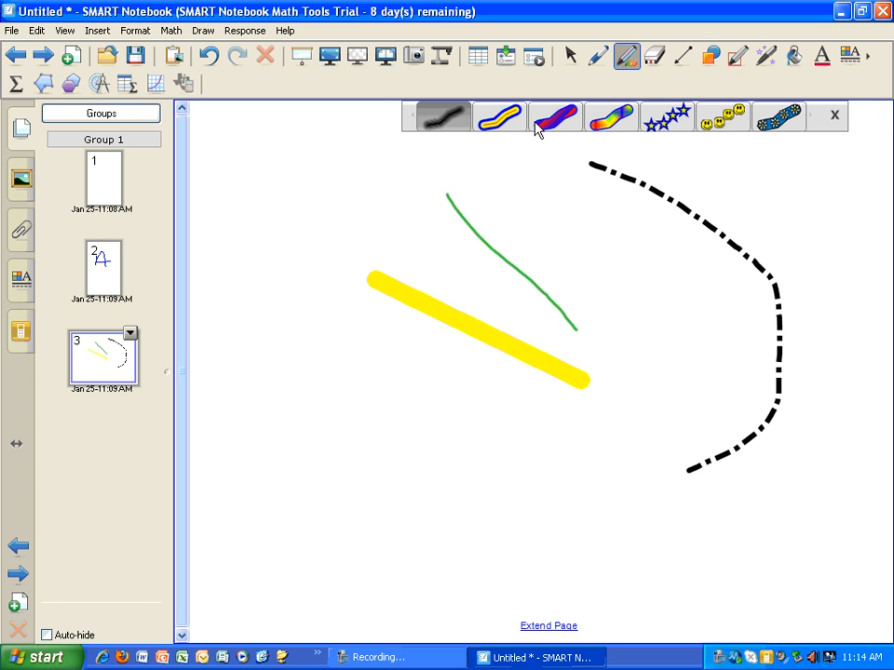
pyautogui.click(487, 126)
pyautogui.moveTo(279, 216); pyautogui.dragTo(270, 358)
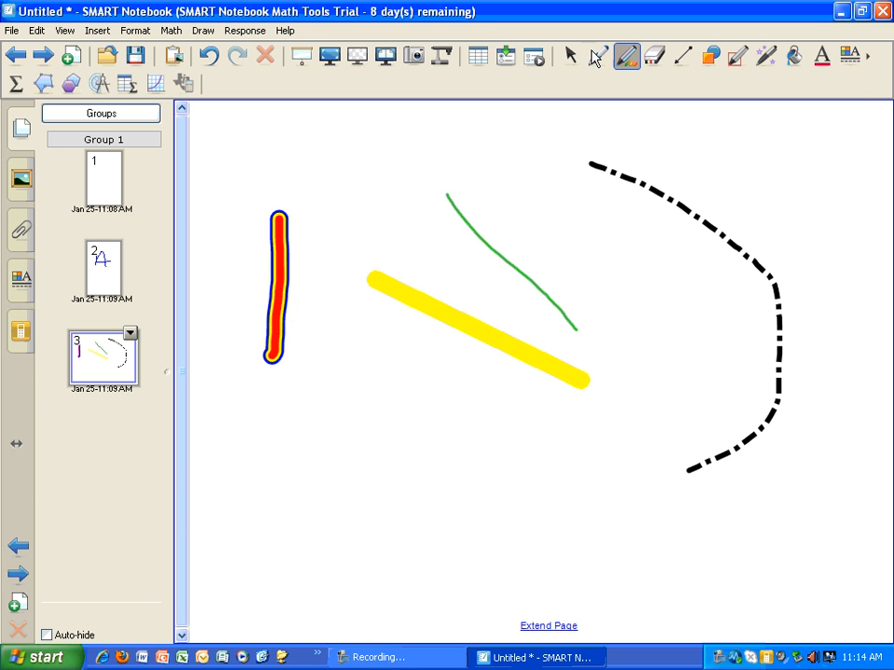
# - Draw an oval below the yellow line with the star-patterned Creative Pen
pyautogui.click(599, 57)
pyautogui.click(626, 57)
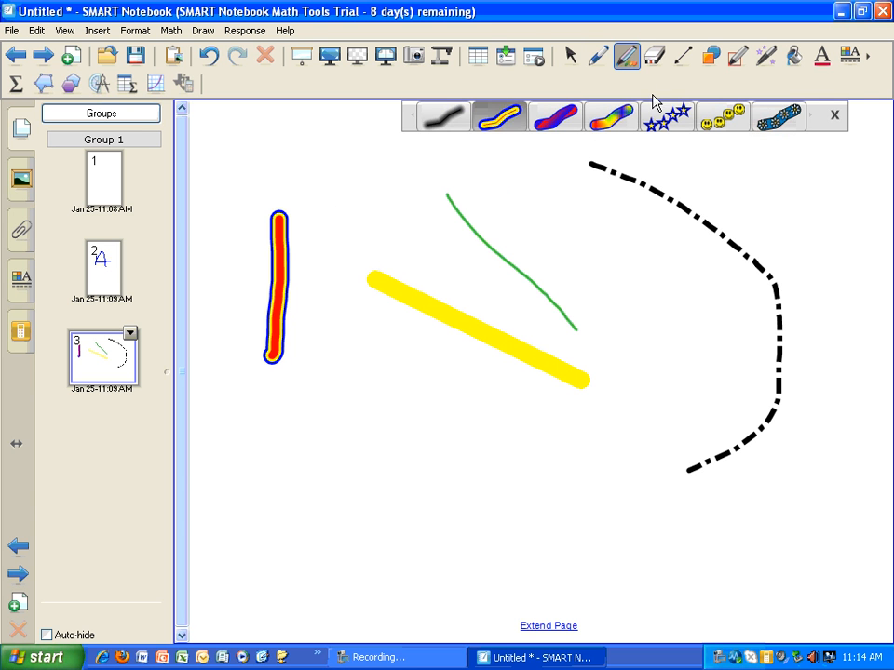
pyautogui.click(667, 116)
pyautogui.moveTo(366, 470); pyautogui.dragTo(371, 461)
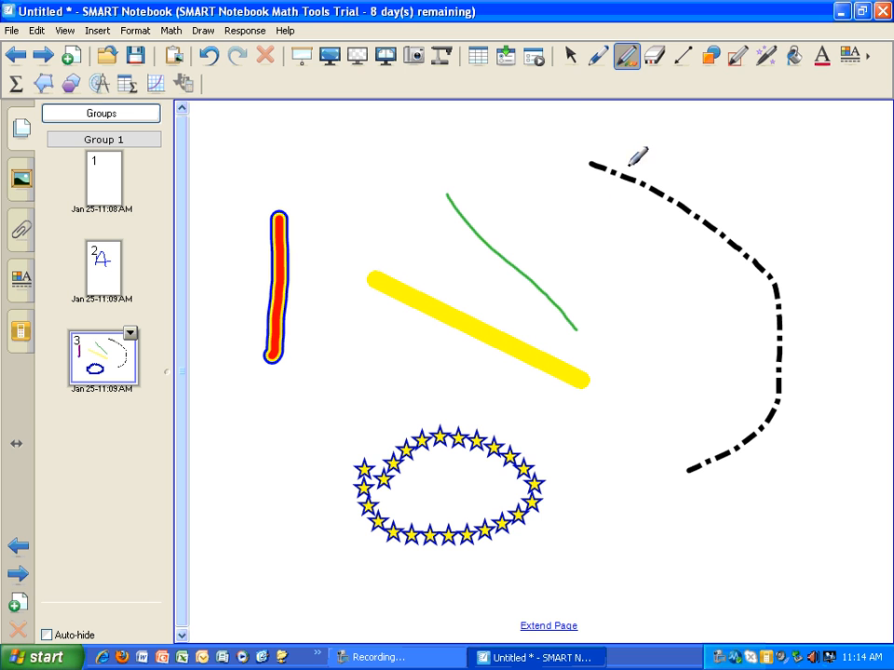
# - Erase parts of the black dash-dot curve with the first eraser, and clear all remaining strokes from page 3 with the third eraser
pyautogui.click(655, 57)
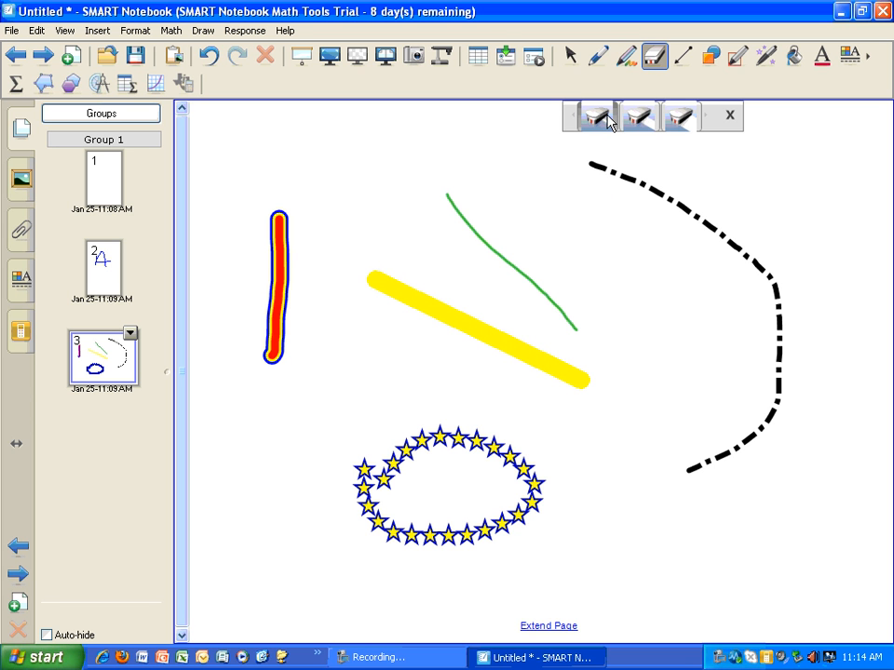
pyautogui.moveTo(631, 163)
pyautogui.mouseDown()
pyautogui.moveTo(634, 191)
pyautogui.moveTo(778, 344)
pyautogui.moveTo(758, 299)
pyautogui.mouseUp()
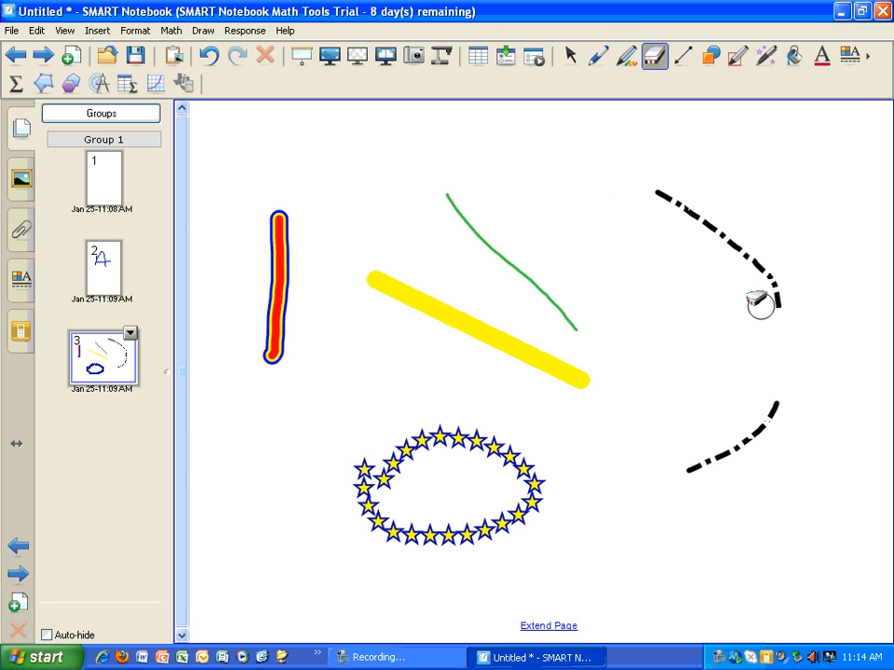
pyautogui.click(654, 57)
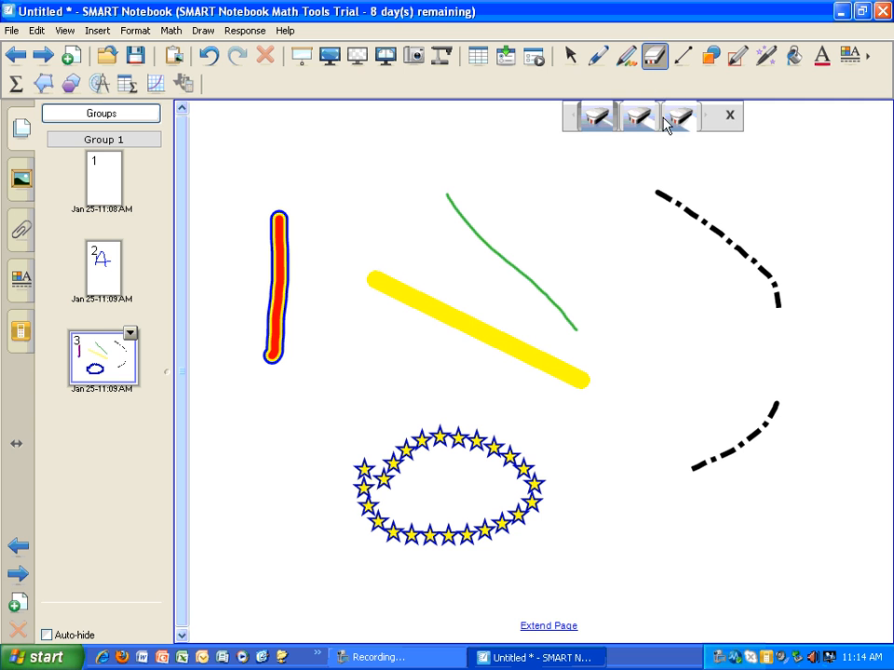
pyautogui.moveTo(696, 190)
pyautogui.mouseDown()
pyautogui.moveTo(758, 339)
pyautogui.moveTo(758, 403)
pyautogui.moveTo(332, 213)
pyautogui.moveTo(363, 319)
pyautogui.moveTo(576, 451)
pyautogui.moveTo(480, 467)
pyautogui.mouseUp()
pyautogui.click(653, 57)
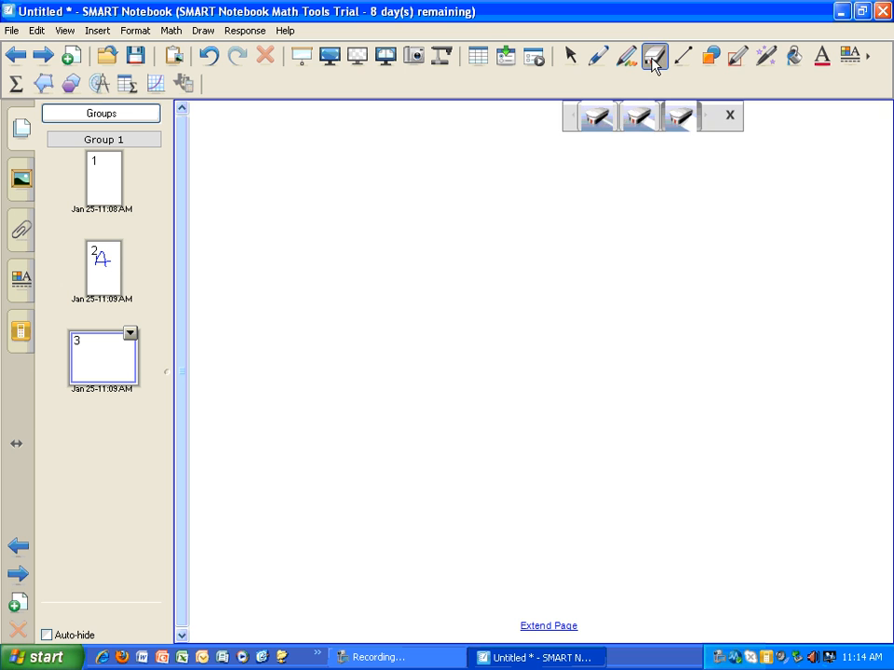
pyautogui.click(606, 125)
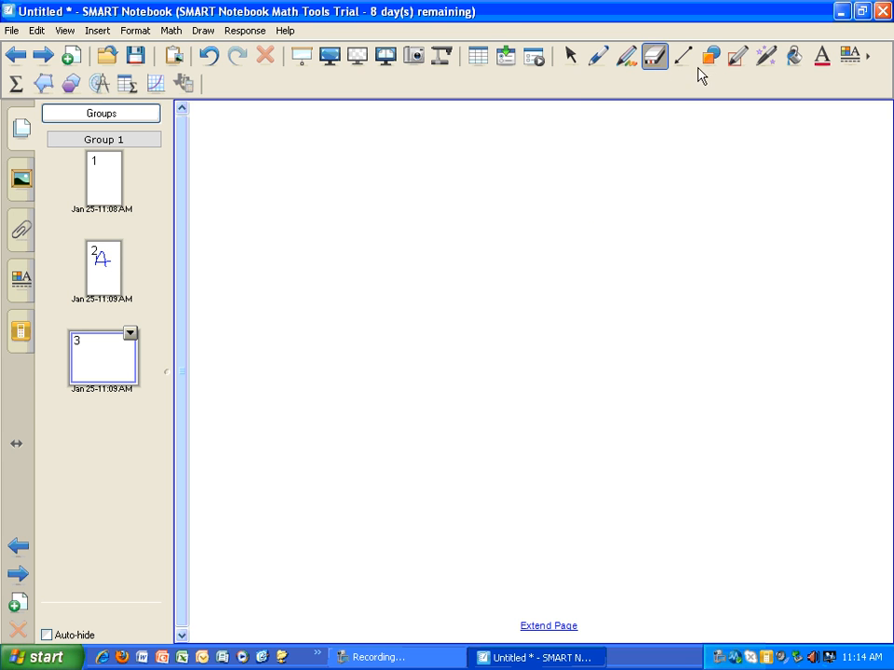
pyautogui.click(659, 65)
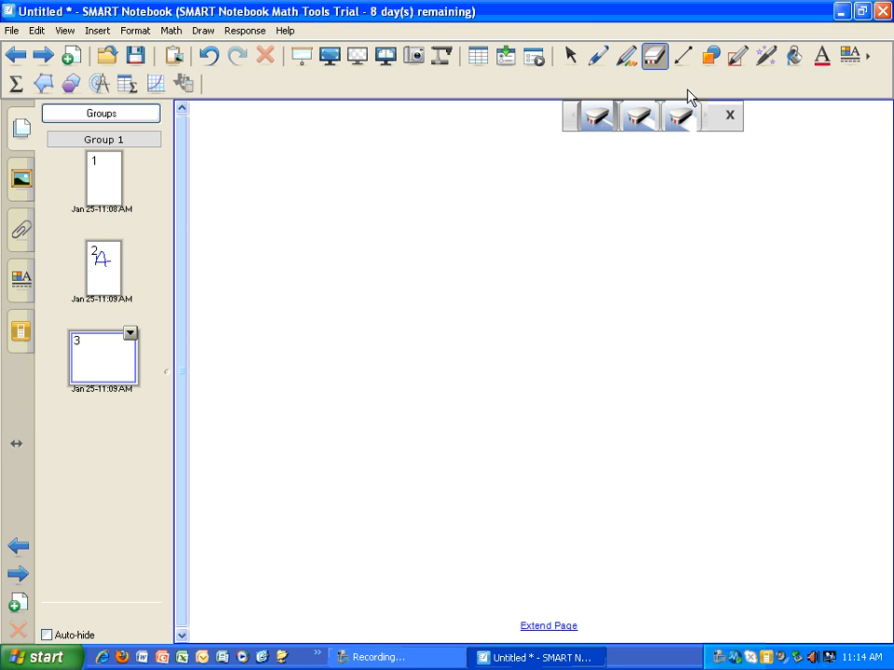
pyautogui.click(731, 116)
# - Draw a horizontal black line with an arrowhead at its right end across the middle of page 3
pyautogui.click(684, 57)
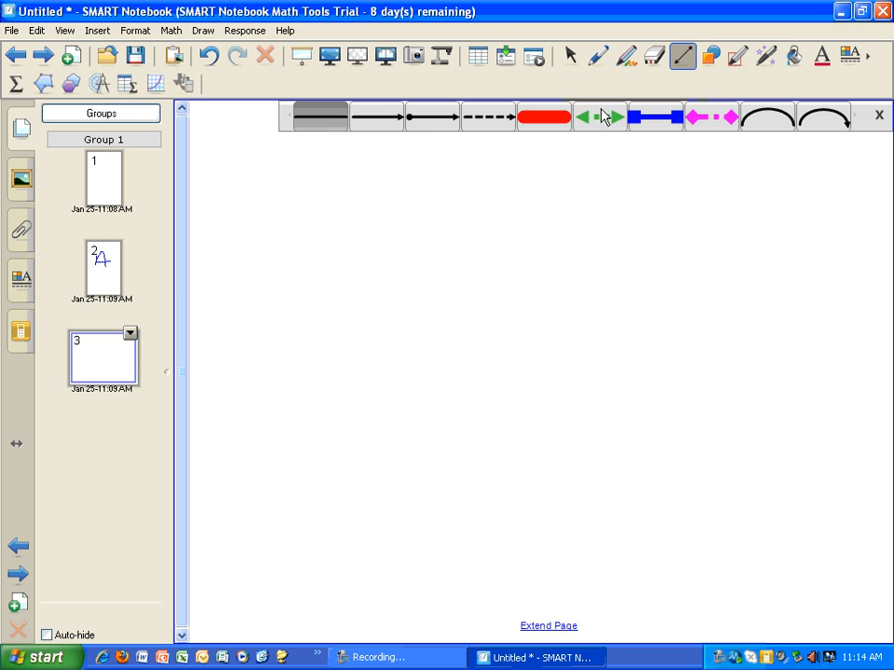
pyautogui.click(381, 121)
pyautogui.click(302, 315)
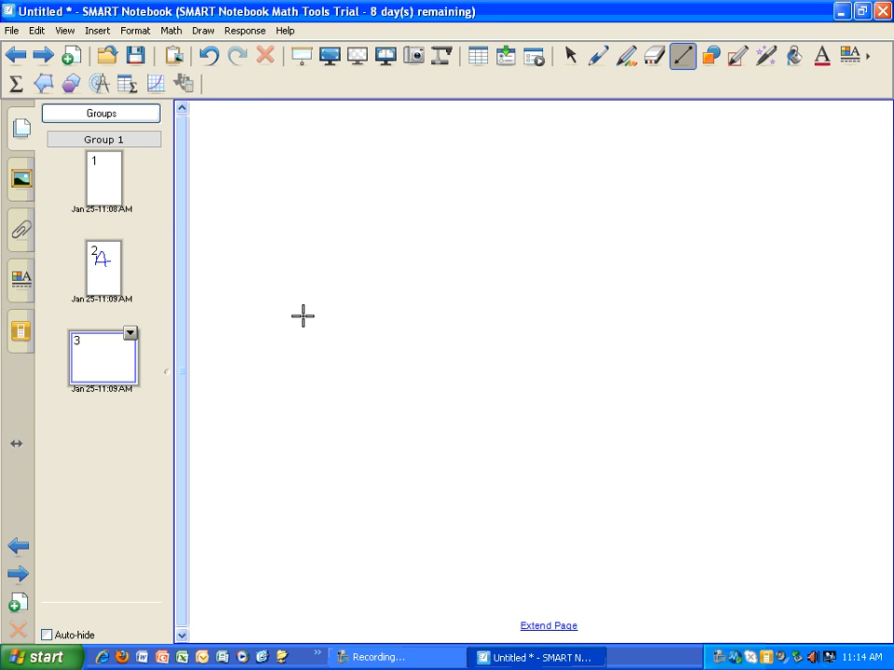
pyautogui.moveTo(310, 316); pyautogui.dragTo(611, 315)
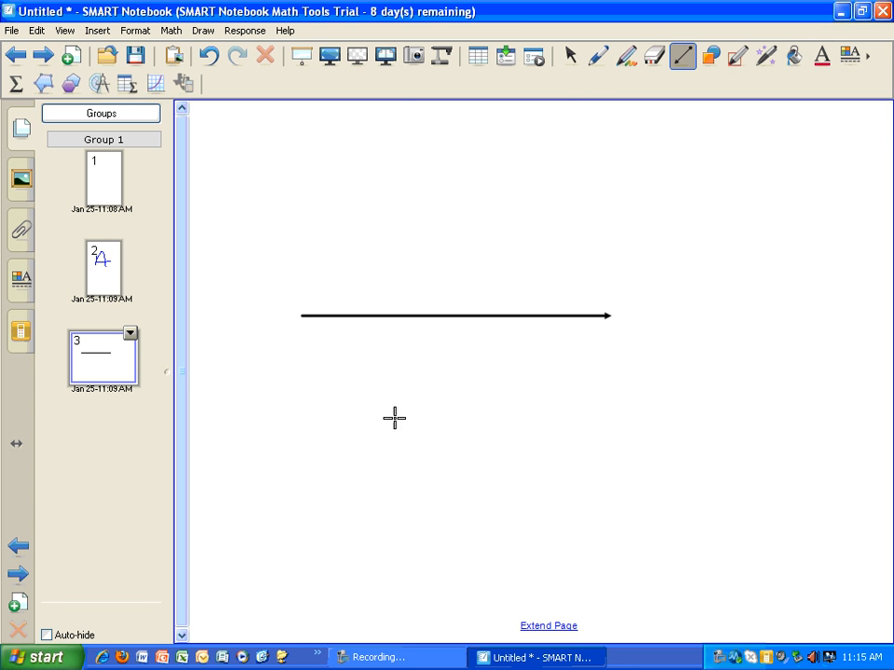
pyautogui.click(682, 58)
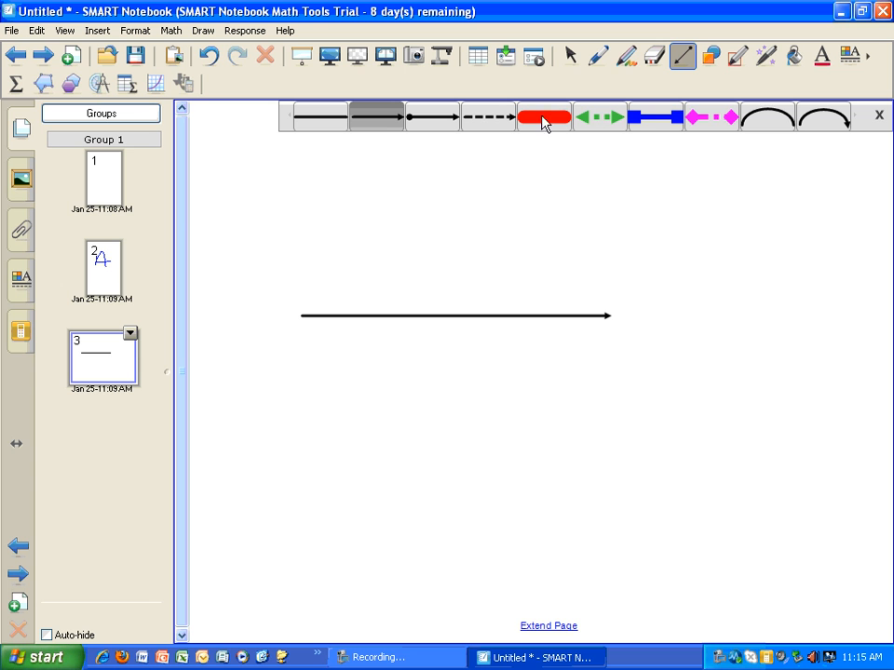
pyautogui.click(875, 115)
# - Draw a black square outline below the arrow with the Shapes tool, and view the remaining shape styles
pyautogui.click(711, 58)
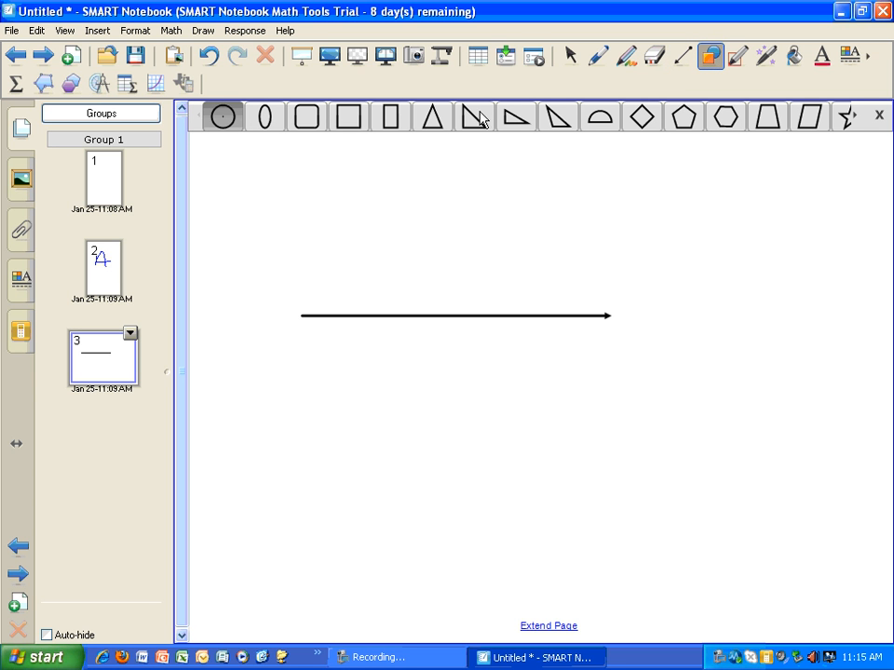
pyautogui.click(365, 126)
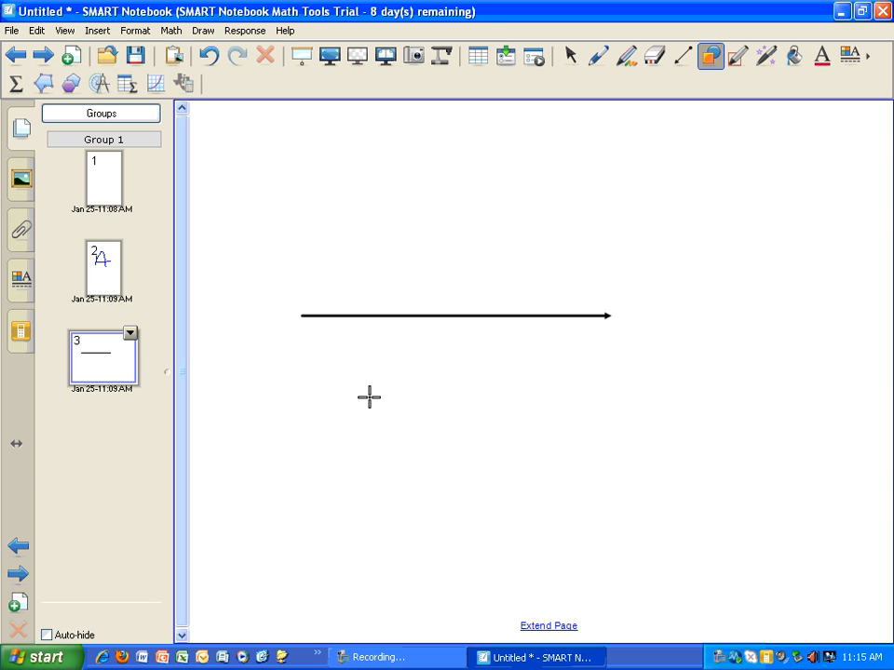
pyautogui.moveTo(369, 398); pyautogui.dragTo(518, 428)
pyautogui.click(712, 58)
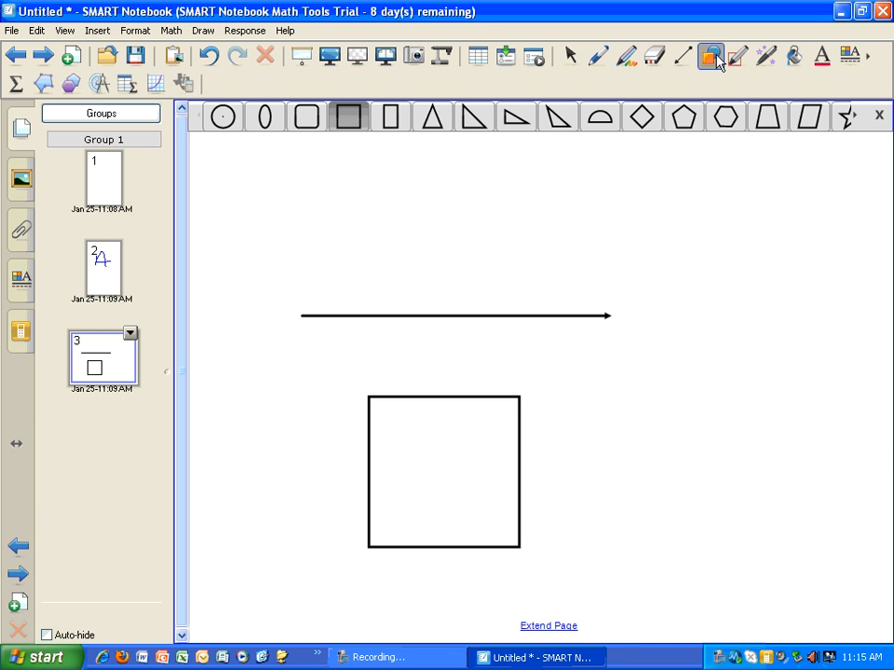
pyautogui.click(854, 117)
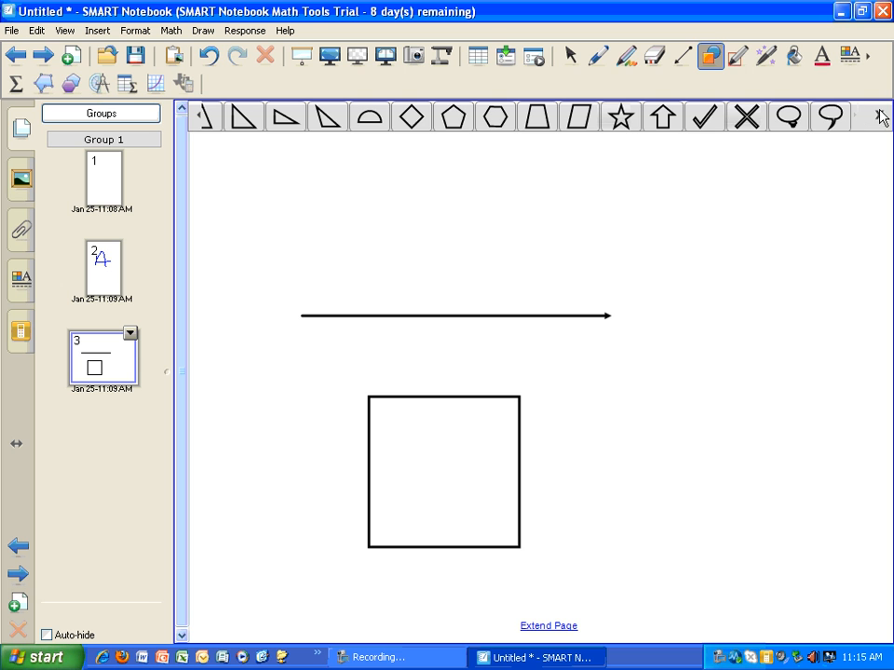
pyautogui.click(880, 117)
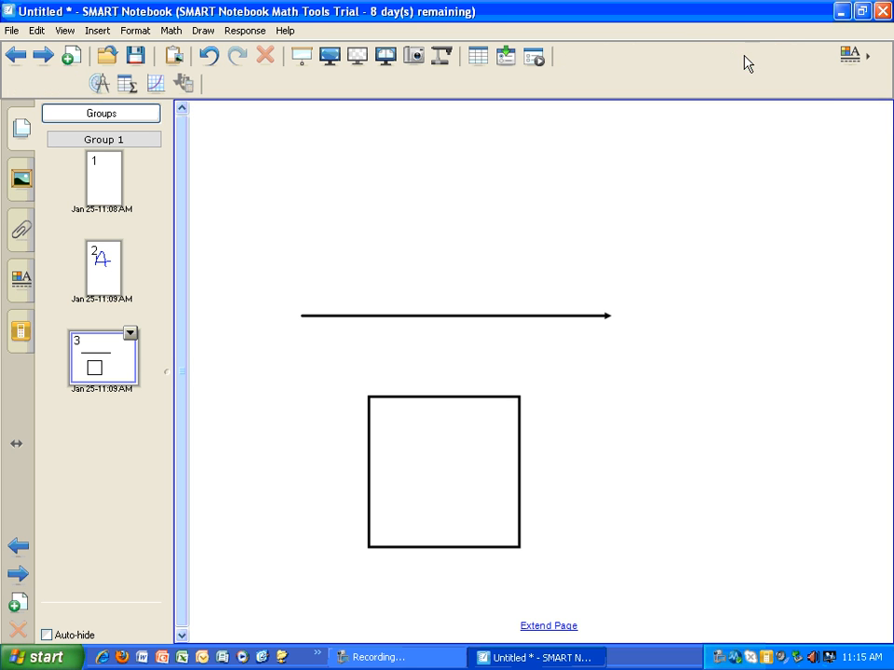
# - Draw a square, a rectangle, an irregular polygon and a triangle around the arrow with the Shape Recognition Pen
pyautogui.click(741, 58)
pyautogui.moveTo(457, 172)
pyautogui.mouseDown()
pyautogui.moveTo(461, 236)
pyautogui.moveTo(529, 181)
pyautogui.moveTo(482, 166)
pyautogui.moveTo(459, 170)
pyautogui.mouseUp()
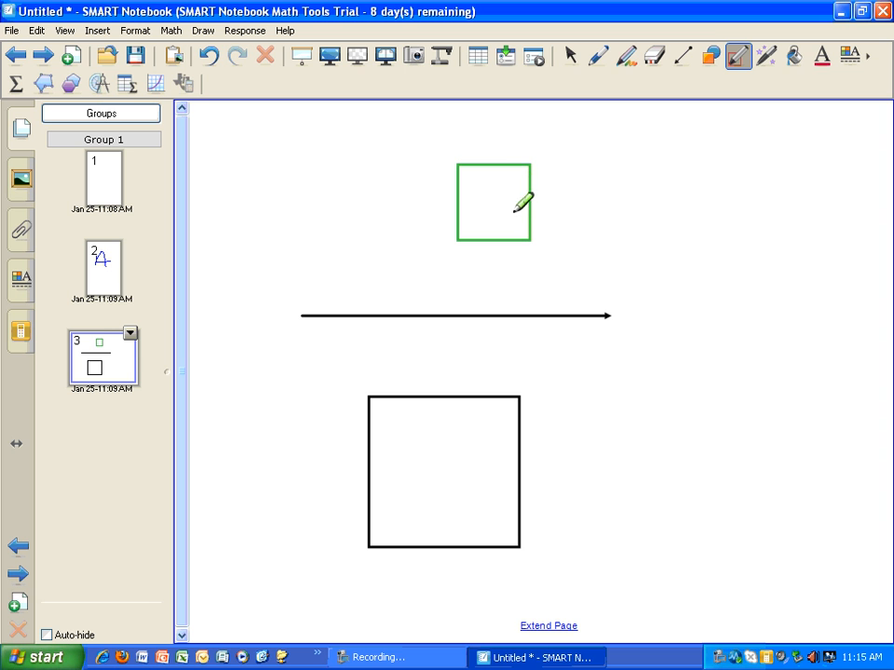
pyautogui.moveTo(704, 169)
pyautogui.mouseDown()
pyautogui.moveTo(637, 276)
pyautogui.moveTo(717, 193)
pyautogui.mouseUp()
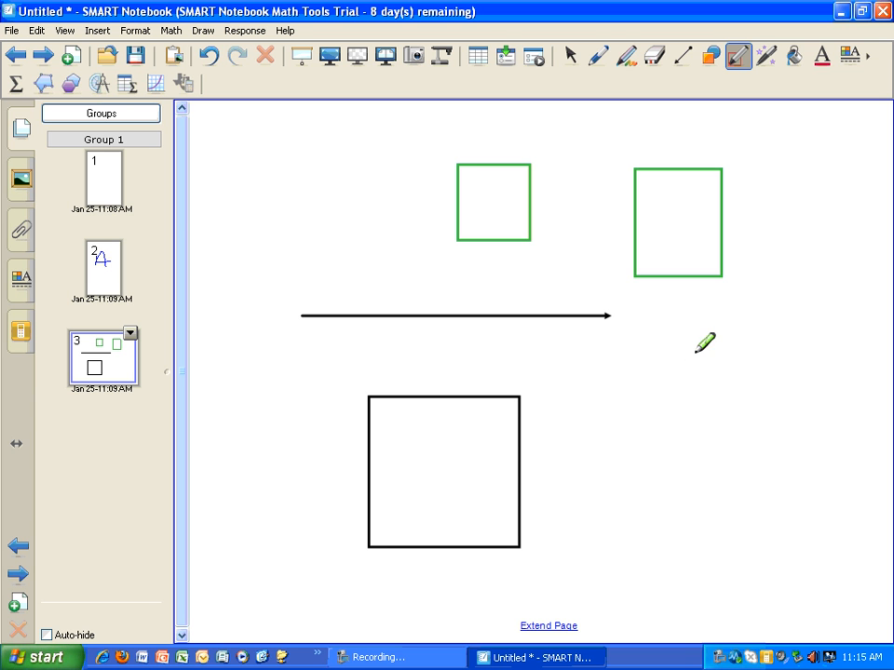
pyautogui.moveTo(686, 344)
pyautogui.mouseDown()
pyautogui.moveTo(739, 478)
pyautogui.moveTo(756, 428)
pyautogui.moveTo(718, 345)
pyautogui.moveTo(687, 344)
pyautogui.mouseUp()
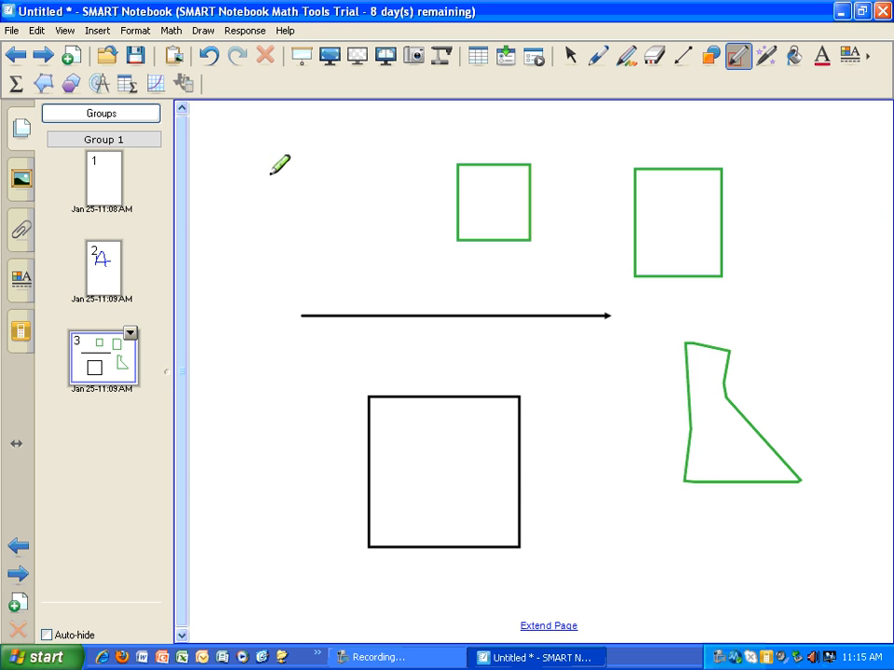
pyautogui.moveTo(312, 144)
pyautogui.mouseDown()
pyautogui.moveTo(255, 250)
pyautogui.moveTo(391, 248)
pyautogui.moveTo(313, 142)
pyautogui.mouseUp()
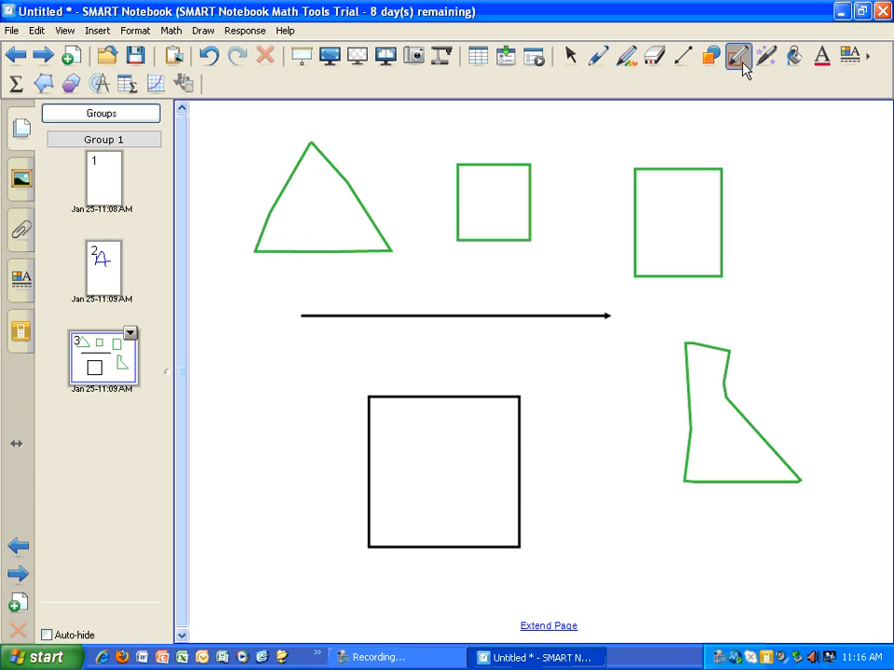
# - Write "Hi" in fading ink inside the black square with the Magic Pen
pyautogui.click(769, 62)
pyautogui.moveTo(391, 438); pyautogui.dragTo(392, 522)
pyautogui.moveTo(423, 443)
pyautogui.mouseDown()
pyautogui.moveTo(424, 521)
pyautogui.moveTo(429, 495)
pyautogui.moveTo(444, 518)
pyautogui.mouseUp()
pyautogui.click(444, 463)
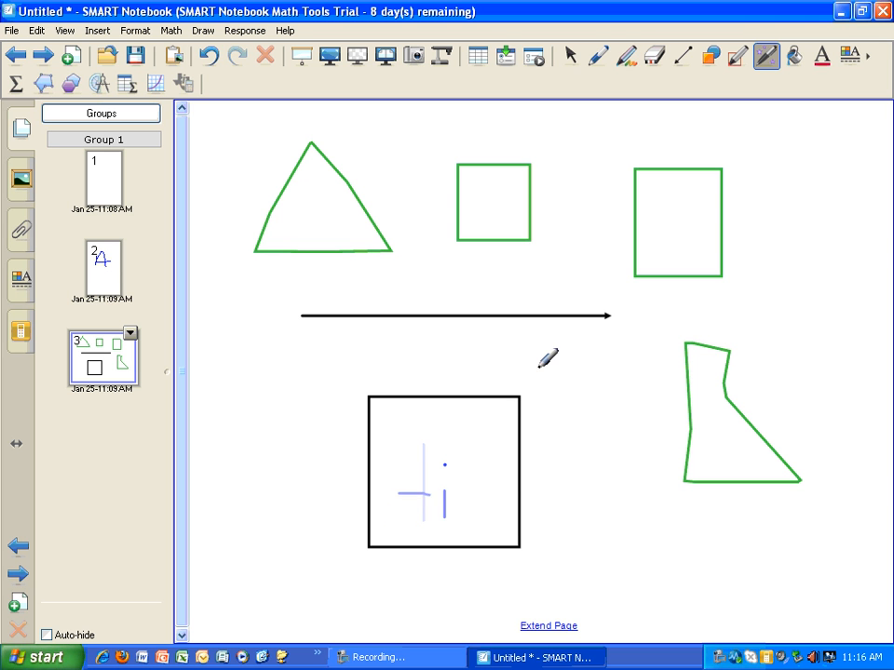
# - Magnify the middle of the arrow with the Magic Pen, try moving and shrinking the magnifier window, and close it
pyautogui.moveTo(424, 287)
pyautogui.mouseDown()
pyautogui.moveTo(424, 363)
pyautogui.moveTo(595, 360)
pyautogui.moveTo(591, 290)
pyautogui.moveTo(443, 277)
pyautogui.moveTo(426, 285)
pyautogui.mouseUp()
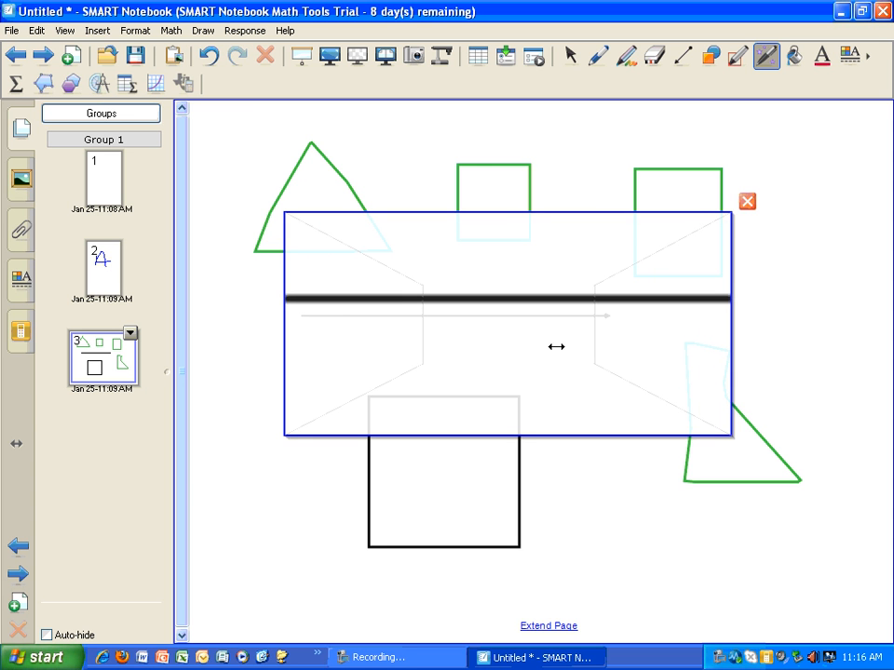
pyautogui.moveTo(555, 221)
pyautogui.mouseDown()
pyautogui.moveTo(554, 255)
pyautogui.moveTo(609, 302)
pyautogui.moveTo(530, 153)
pyautogui.moveTo(557, 126)
pyautogui.moveTo(553, 265)
pyautogui.moveTo(531, 223)
pyautogui.moveTo(548, 209)
pyautogui.mouseUp()
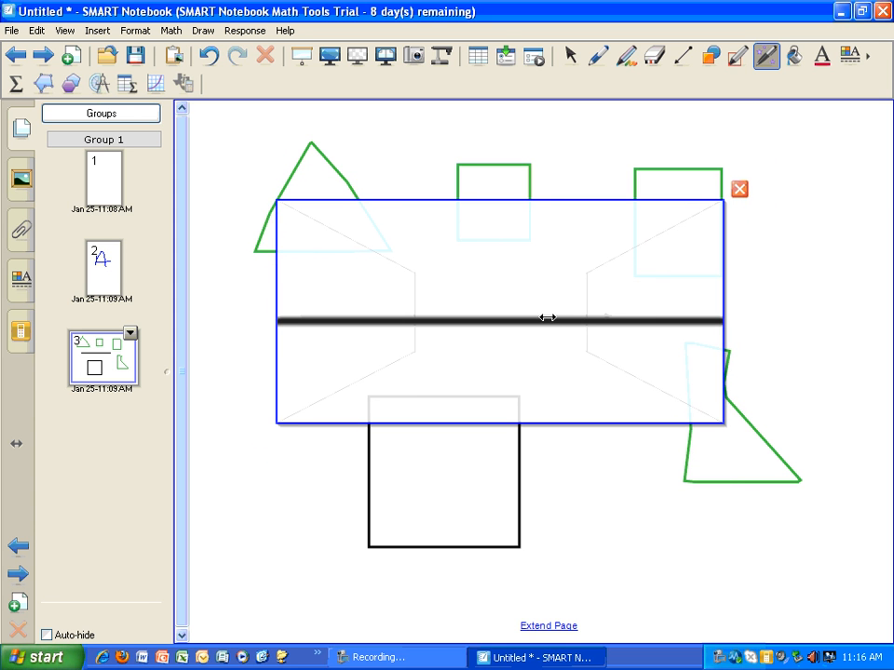
pyautogui.moveTo(547, 318); pyautogui.dragTo(466, 323)
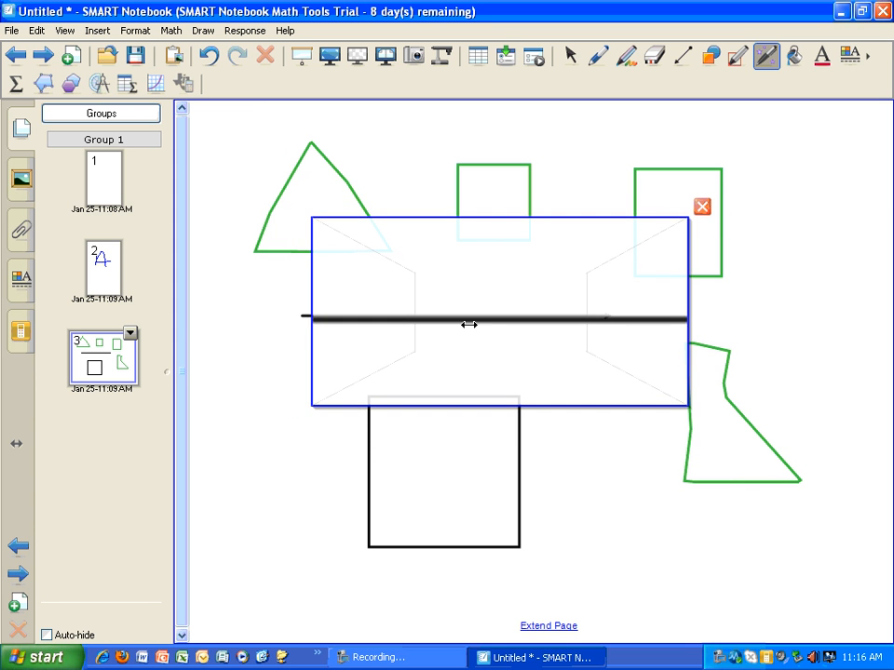
pyautogui.click(705, 209)
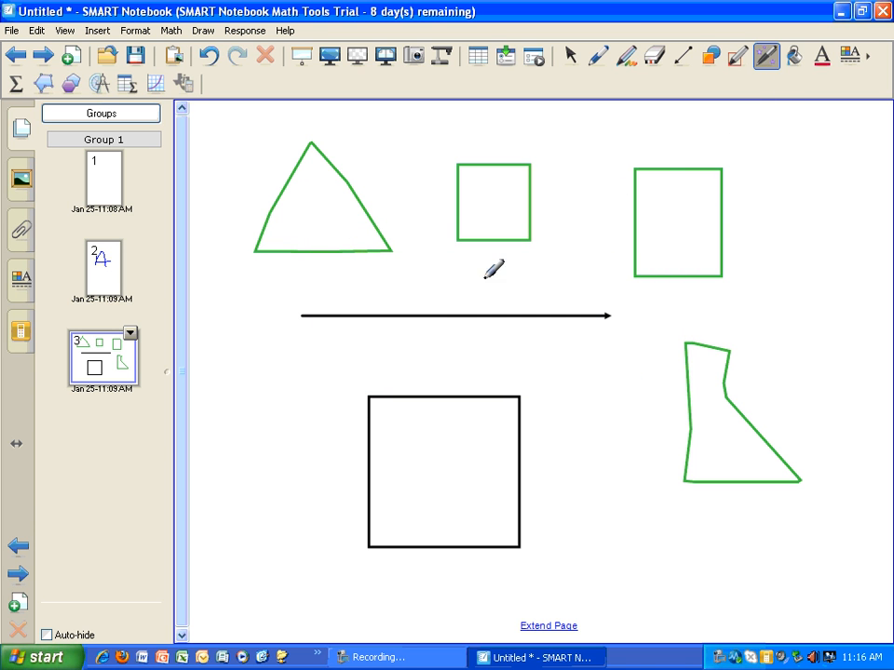
# - Spotlight the arrow with a Magic Pen circle, move the spotlight between the triangle and small square, enlarge it, and close it
pyautogui.moveTo(493, 274)
pyautogui.mouseDown()
pyautogui.moveTo(561, 295)
pyautogui.moveTo(506, 262)
pyautogui.mouseUp()
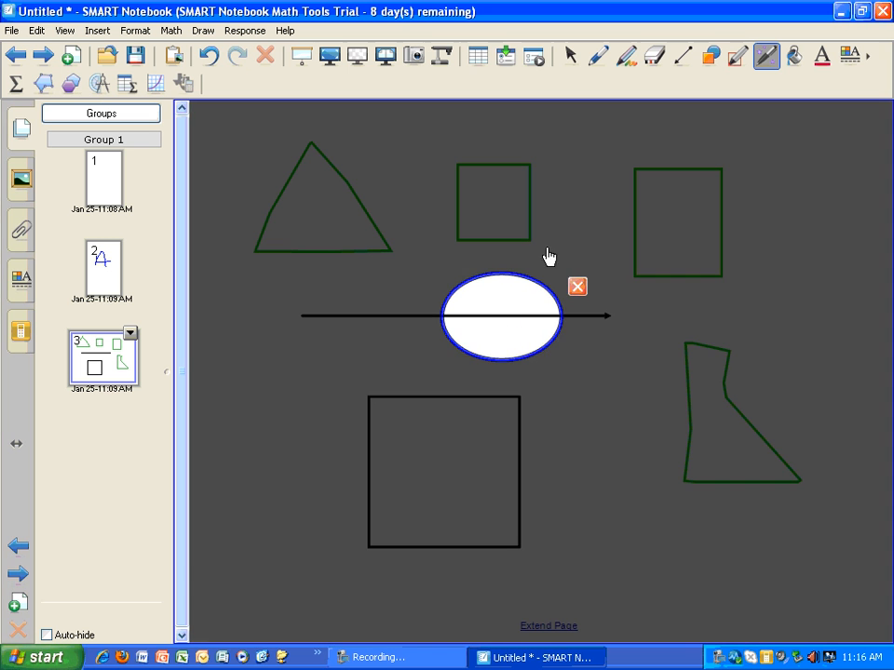
pyautogui.moveTo(532, 362); pyautogui.dragTo(471, 304)
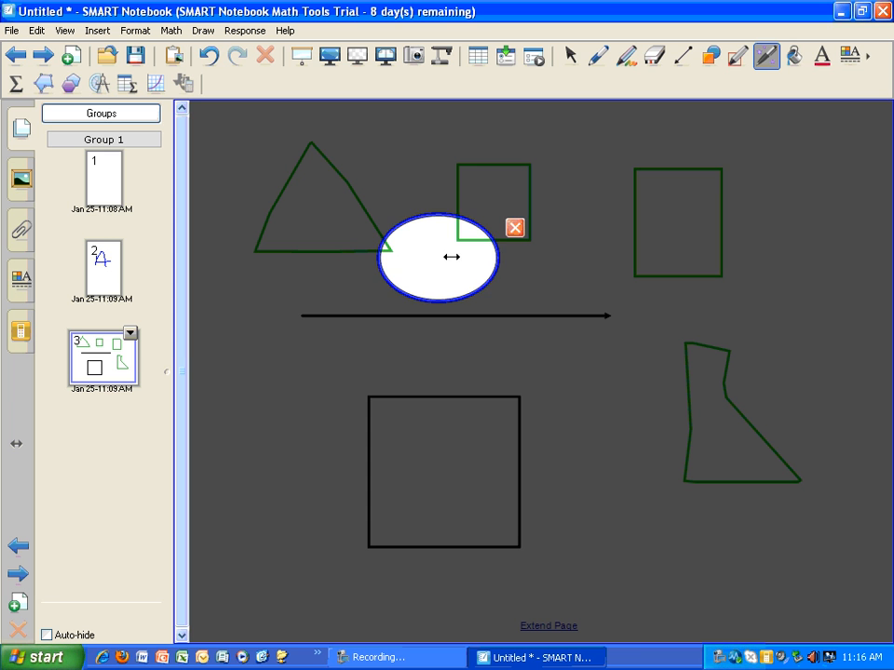
pyautogui.moveTo(452, 257); pyautogui.dragTo(491, 256)
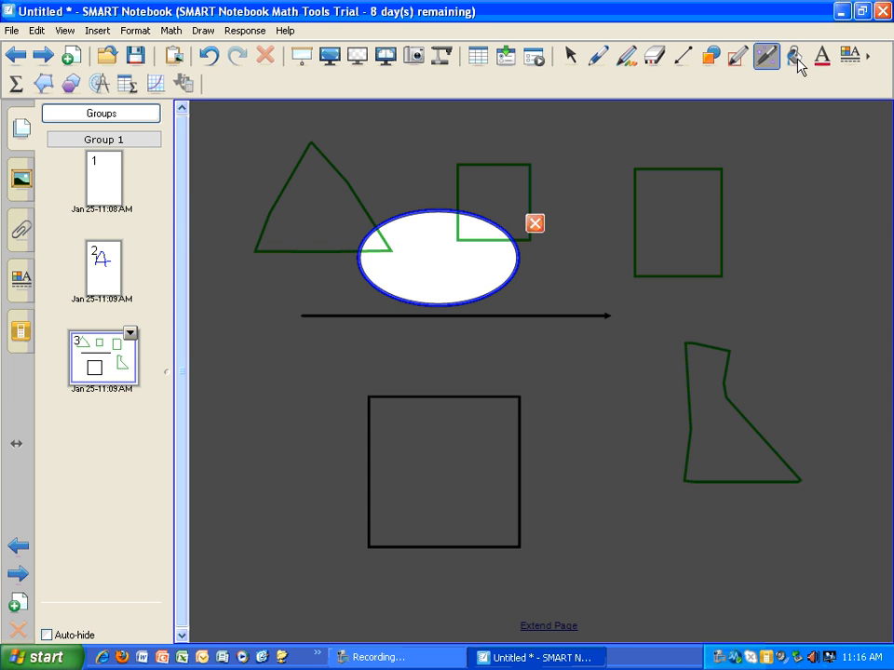
pyautogui.click(575, 58)
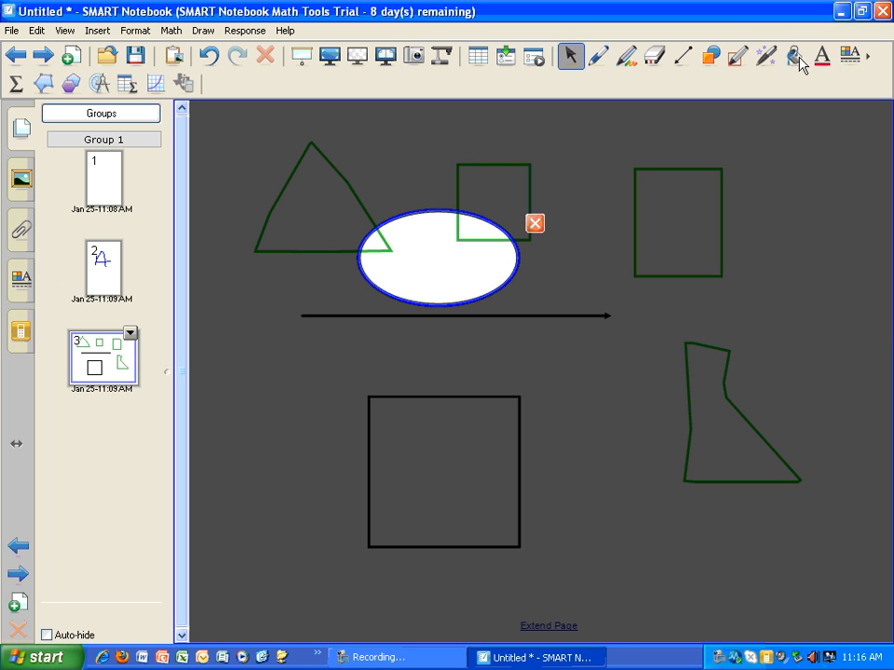
pyautogui.click(535, 224)
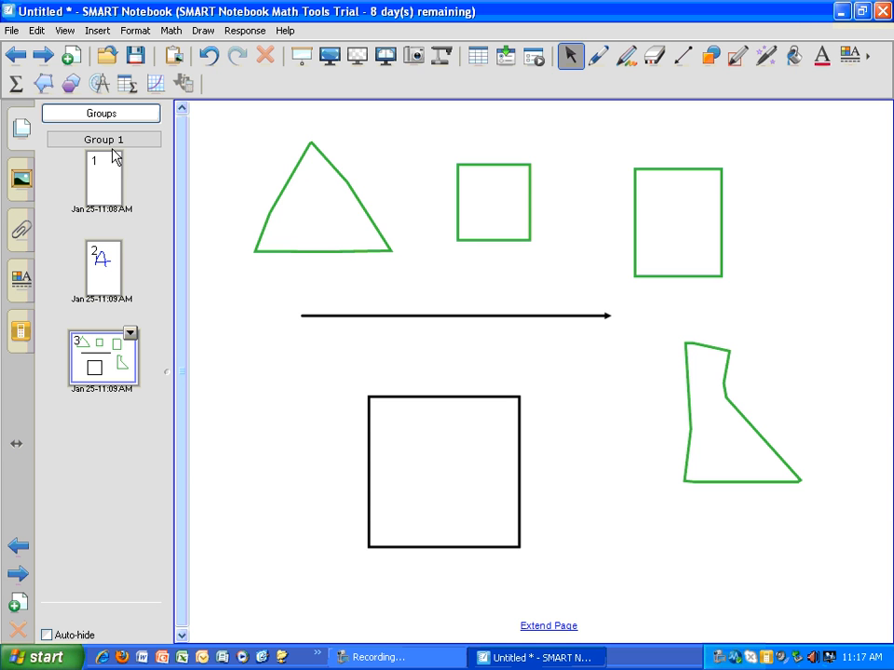
# - Add a new page with the text "jhgjgfj" in Arial 24, and move the text right toward the page's centre
pyautogui.click(70, 56)
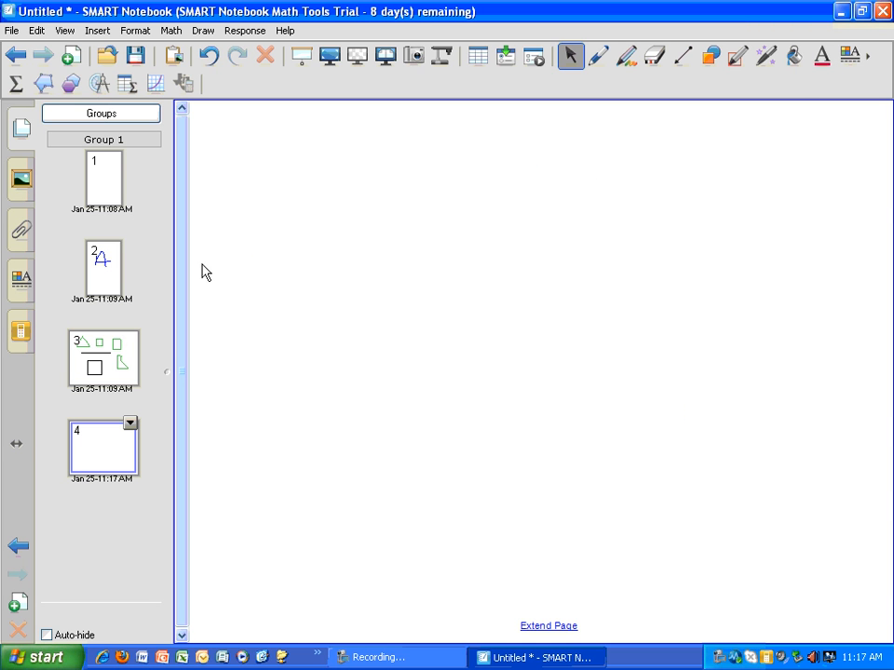
pyautogui.click(820, 58)
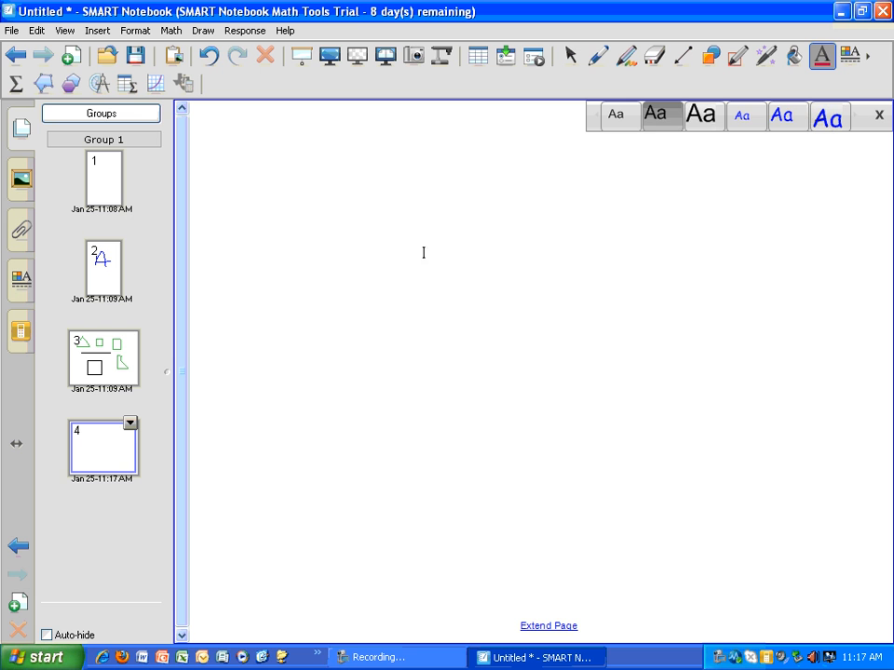
pyautogui.moveTo(266, 216); pyautogui.dragTo(765, 351)
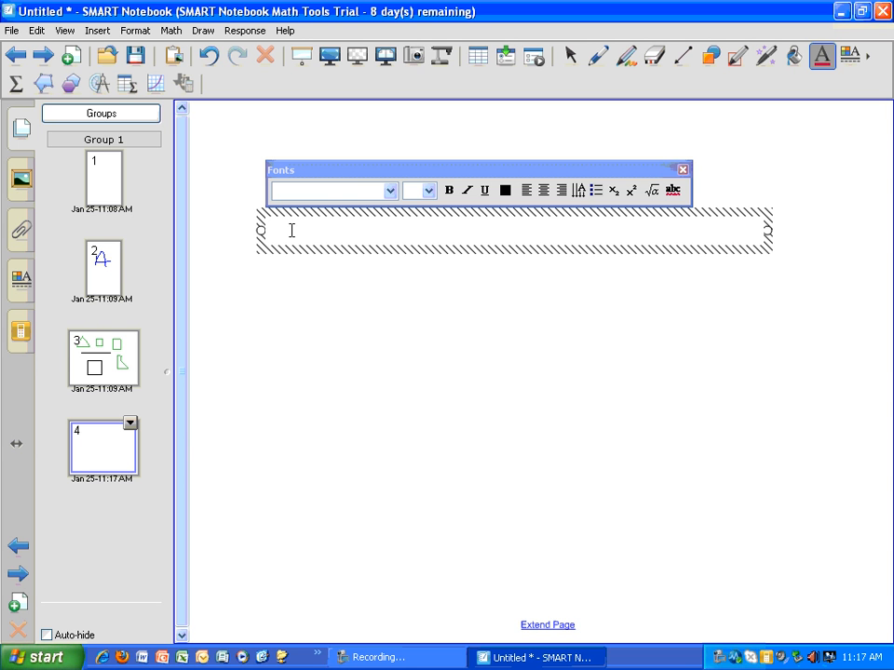
pyautogui.write('jhgjgfj')
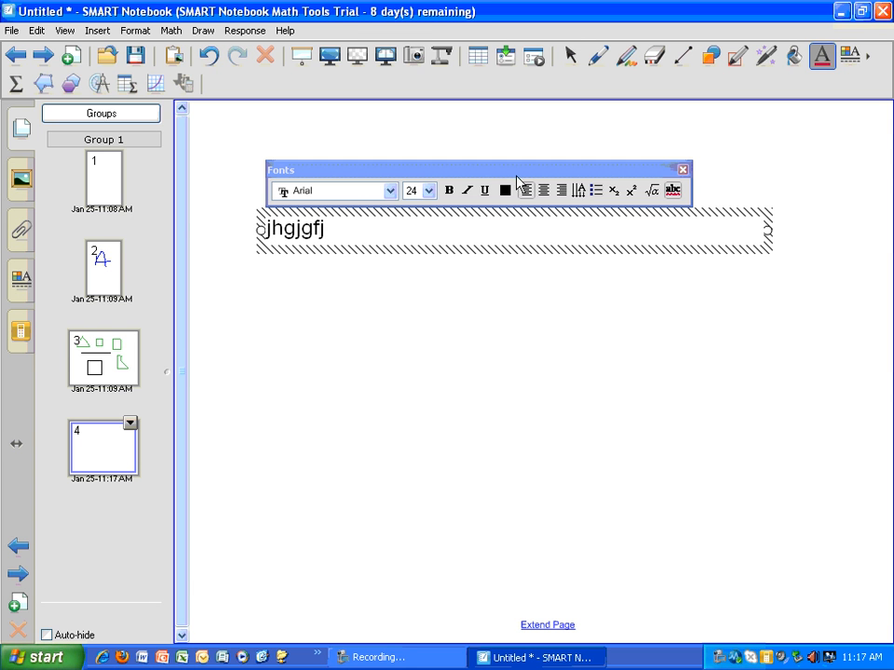
pyautogui.click(570, 56)
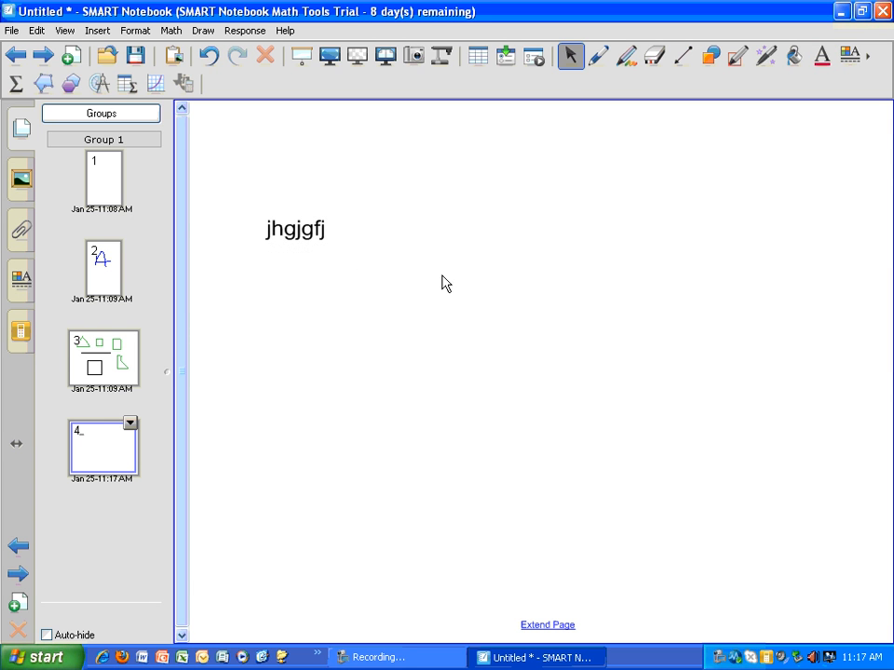
pyautogui.moveTo(311, 243); pyautogui.dragTo(459, 245)
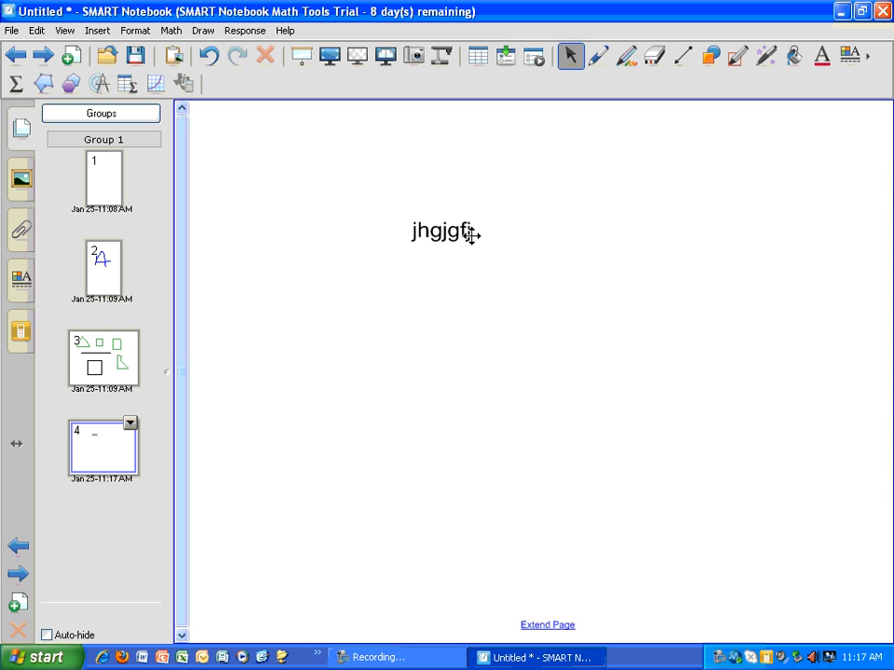
# - Open the text "jhgjgfj" for editing, select all of it, and examine the available fonts and font sizes
pyautogui.doubleClick(465, 232)
pyautogui.hotkey('shift', 'Left')
pyautogui.hotkey('shift', 'Left')
pyautogui.hotkey('shift', 'Left')
pyautogui.hotkey('shift', 'Left')
pyautogui.hotkey('shift', 'Left')
pyautogui.hotkey('shift', 'Left')
pyautogui.hotkey('shift', 'Left')
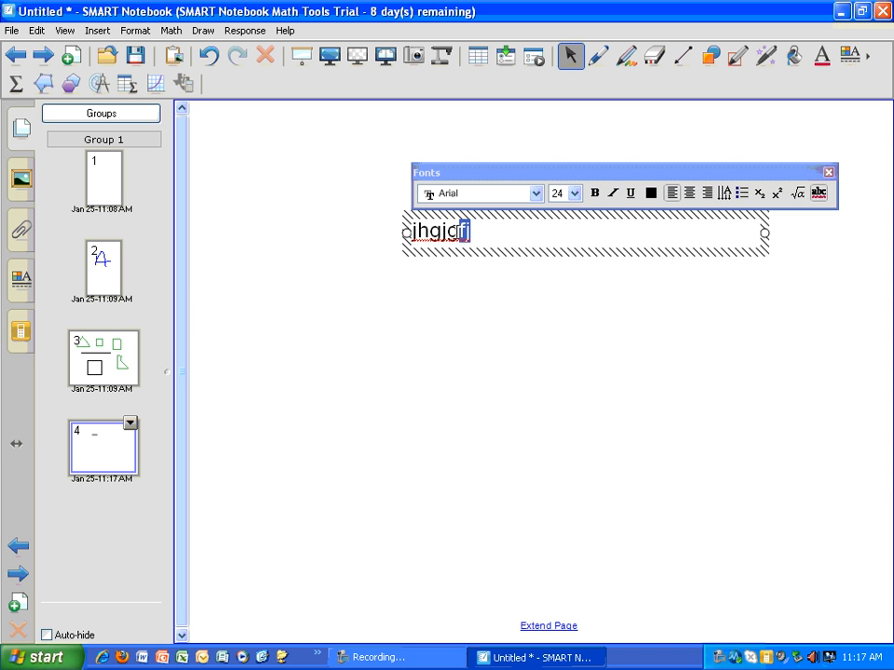
pyautogui.click(537, 193)
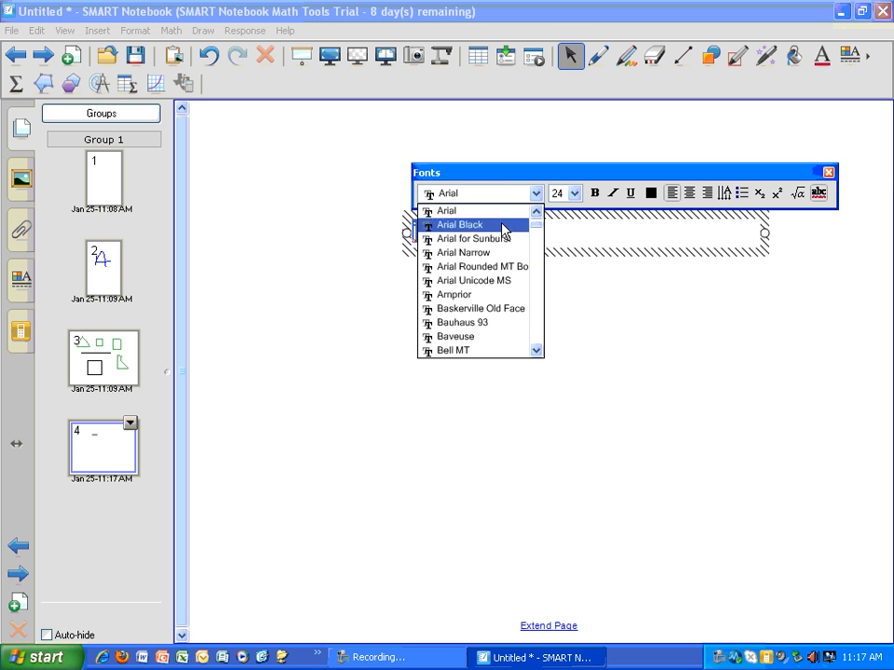
pyautogui.click(575, 194)
pyautogui.click(574, 193)
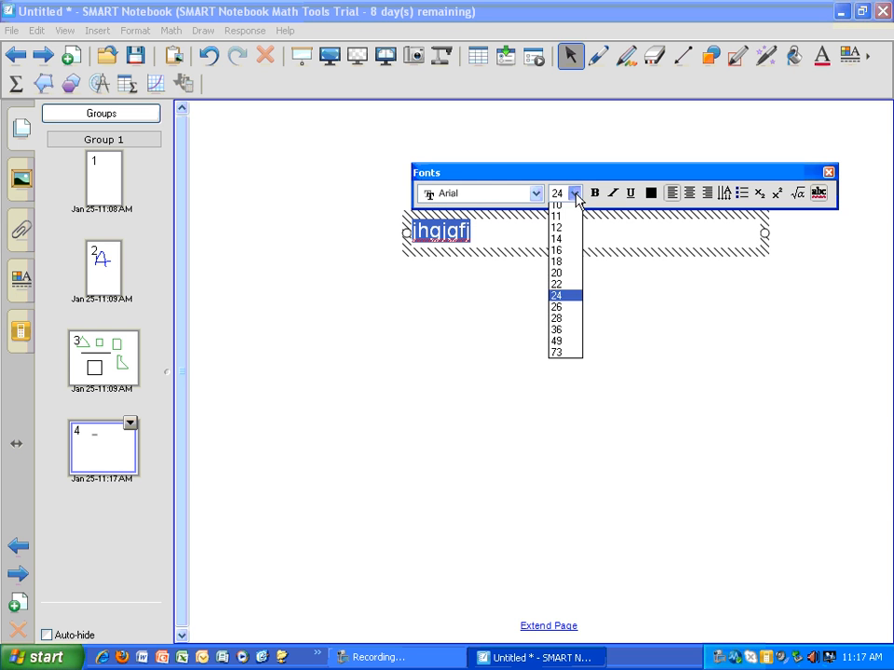
pyautogui.click(584, 194)
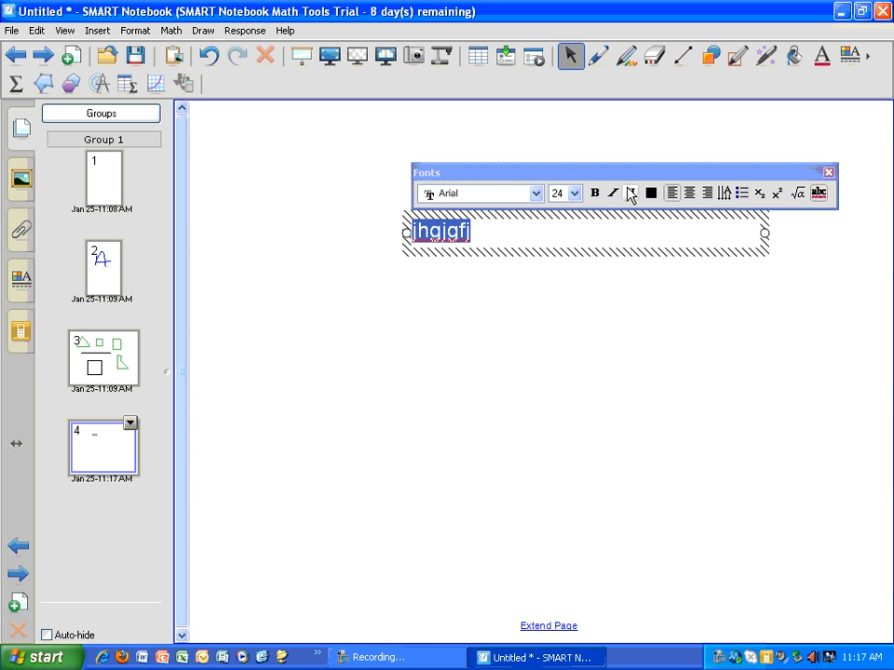
# - Colour the selected text dark green and enlarge its text object to more than double its size
pyautogui.click(654, 196)
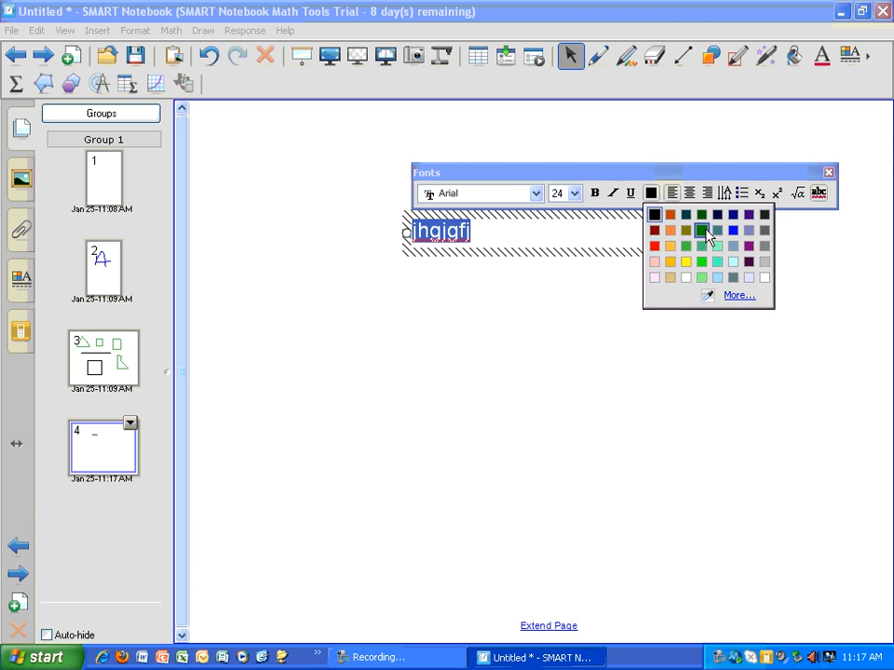
pyautogui.click(704, 230)
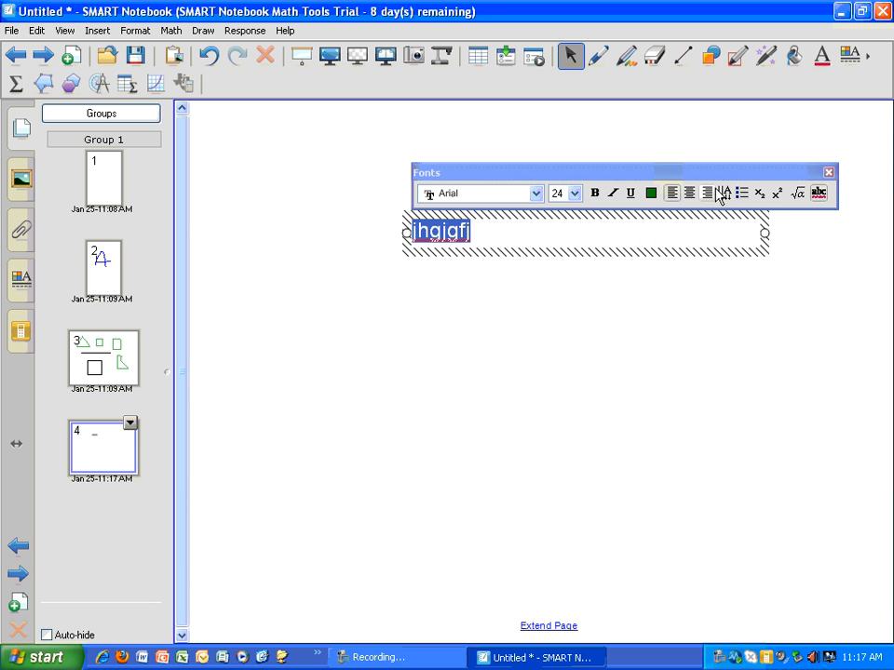
pyautogui.click(575, 61)
pyautogui.click(448, 234)
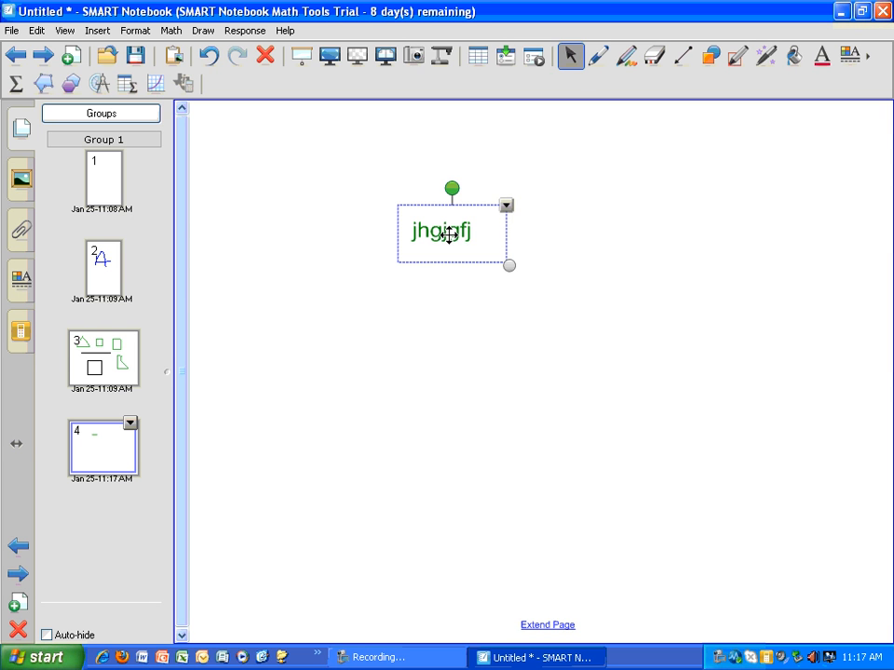
pyautogui.moveTo(510, 268); pyautogui.dragTo(597, 343)
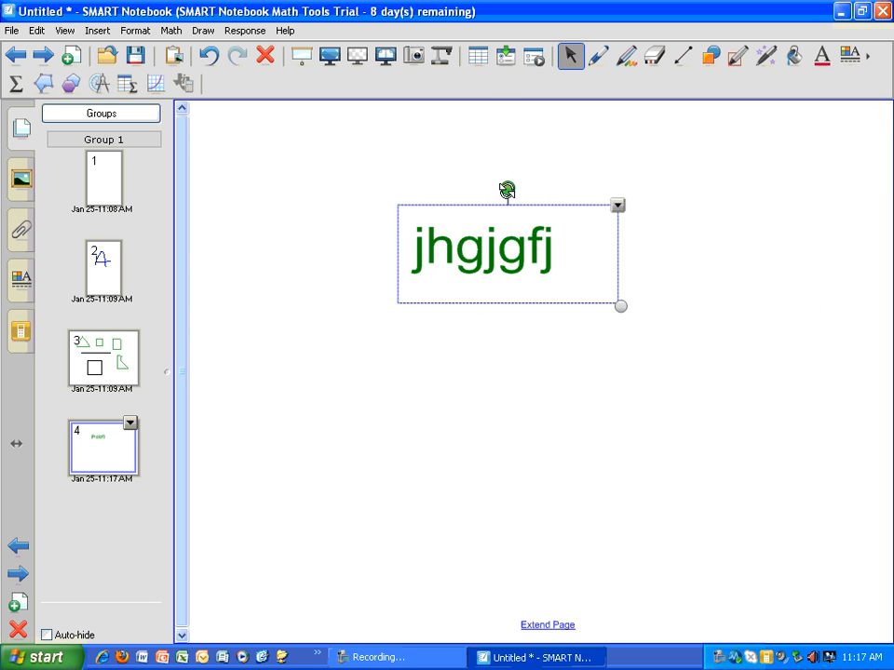
pyautogui.moveTo(508, 189)
pyautogui.mouseDown()
pyautogui.moveTo(465, 230)
pyautogui.moveTo(523, 309)
pyautogui.moveTo(567, 224)
pyautogui.moveTo(448, 203)
pyautogui.moveTo(508, 190)
pyautogui.mouseUp()
# - Clone the green text twice, placing one copy below the original and the other to its right
pyautogui.click(616, 207)
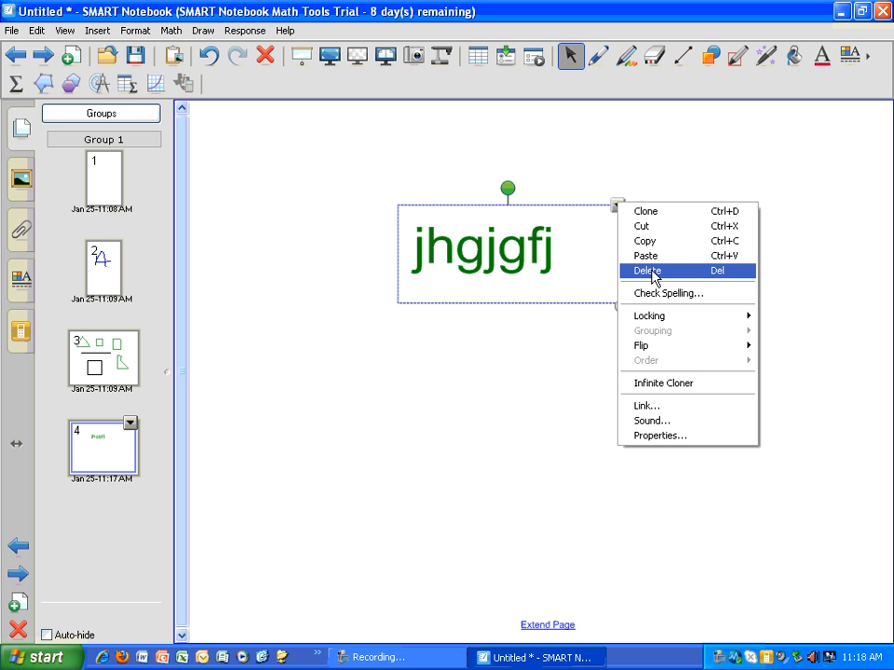
pyautogui.click(668, 221)
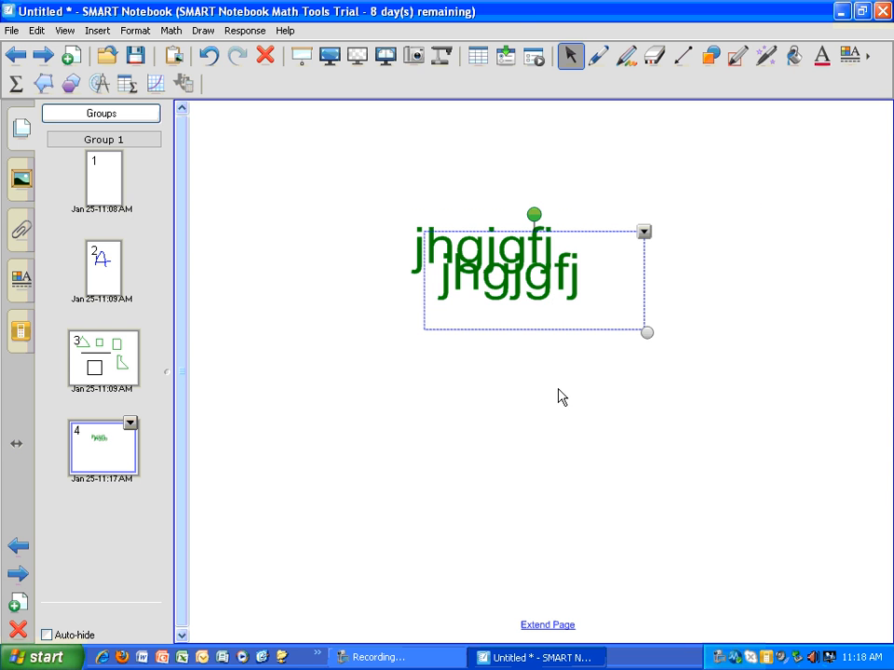
pyautogui.moveTo(549, 284); pyautogui.dragTo(538, 364)
pyautogui.click(633, 311)
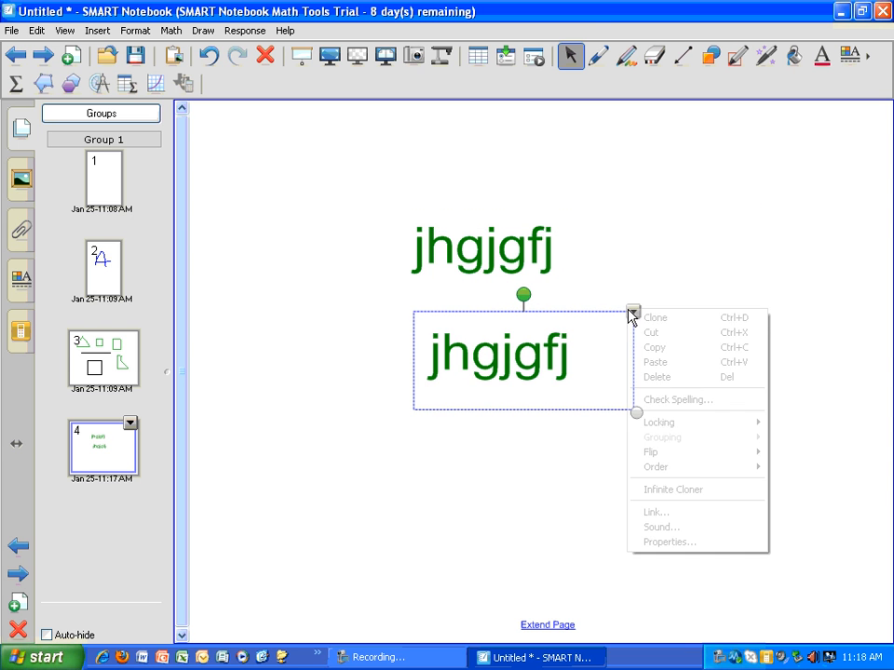
pyautogui.click(691, 326)
pyautogui.moveTo(589, 387)
pyautogui.mouseDown()
pyautogui.moveTo(665, 339)
pyautogui.moveTo(739, 259)
pyautogui.mouseUp()
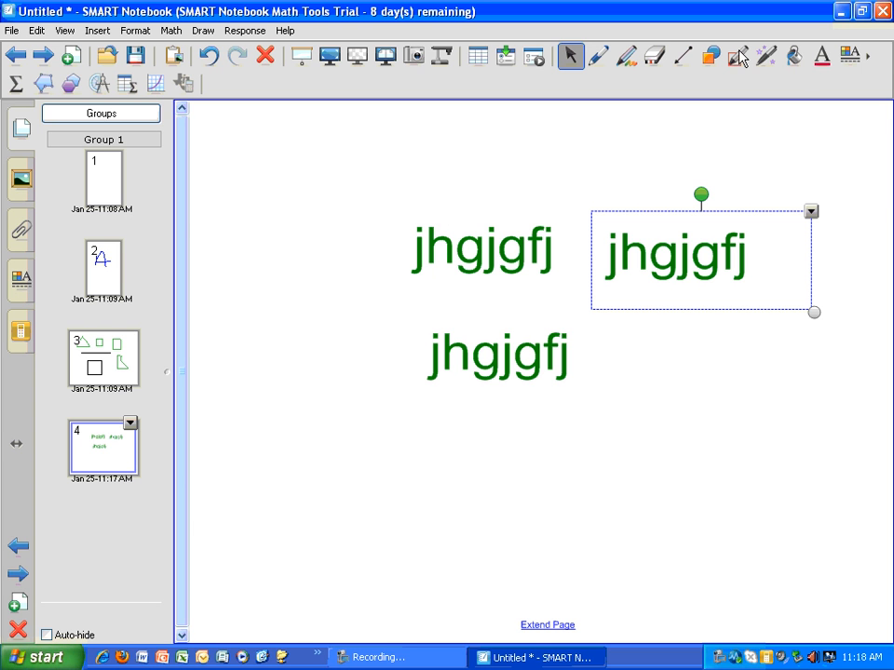
# - Examine the fill, line, text, animation and page recording properties available for the selected text copy
pyautogui.click(17, 279)
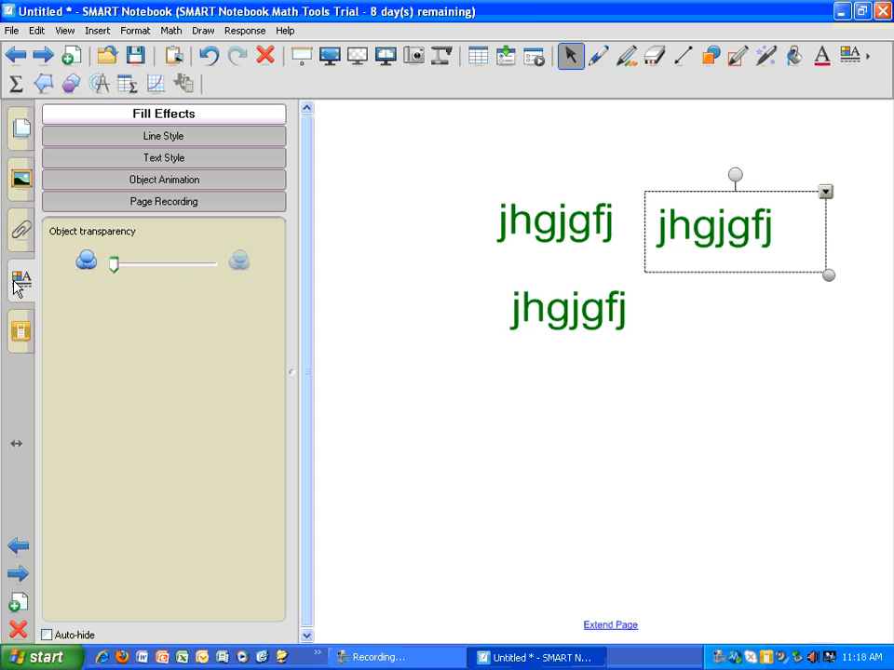
pyautogui.click(194, 138)
pyautogui.click(192, 158)
pyautogui.click(196, 179)
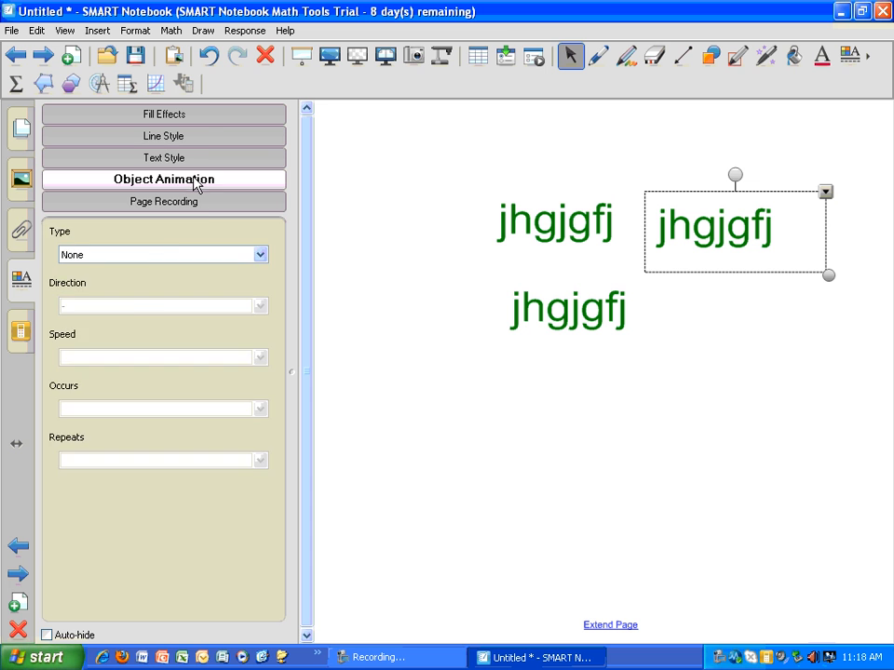
pyautogui.click(200, 207)
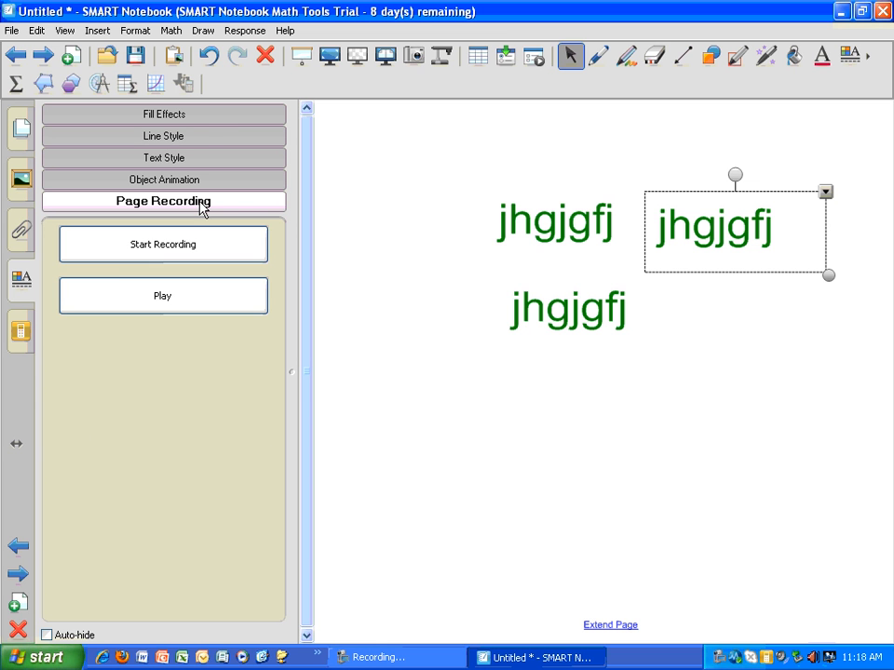
pyautogui.click(200, 116)
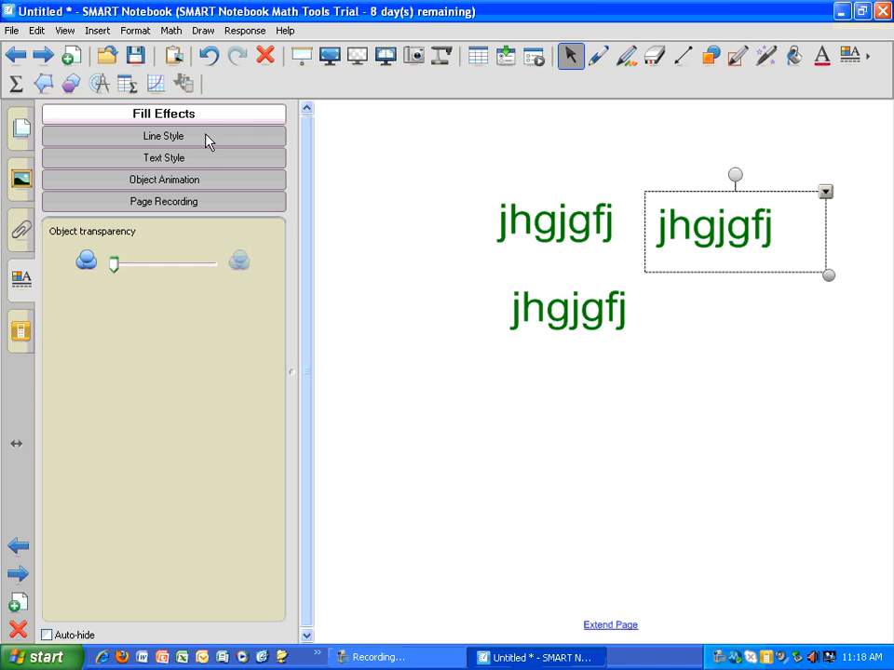
# - Draw an unfilled parallelogram with a black outline below the three texts and select it
pyautogui.click(710, 55)
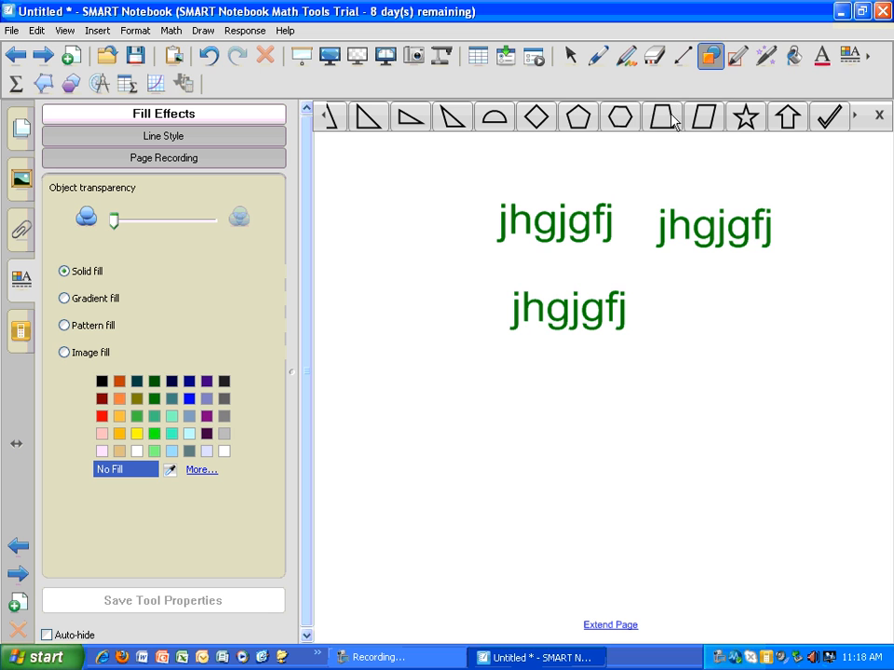
pyautogui.click(703, 117)
pyautogui.moveTo(501, 382); pyautogui.dragTo(678, 481)
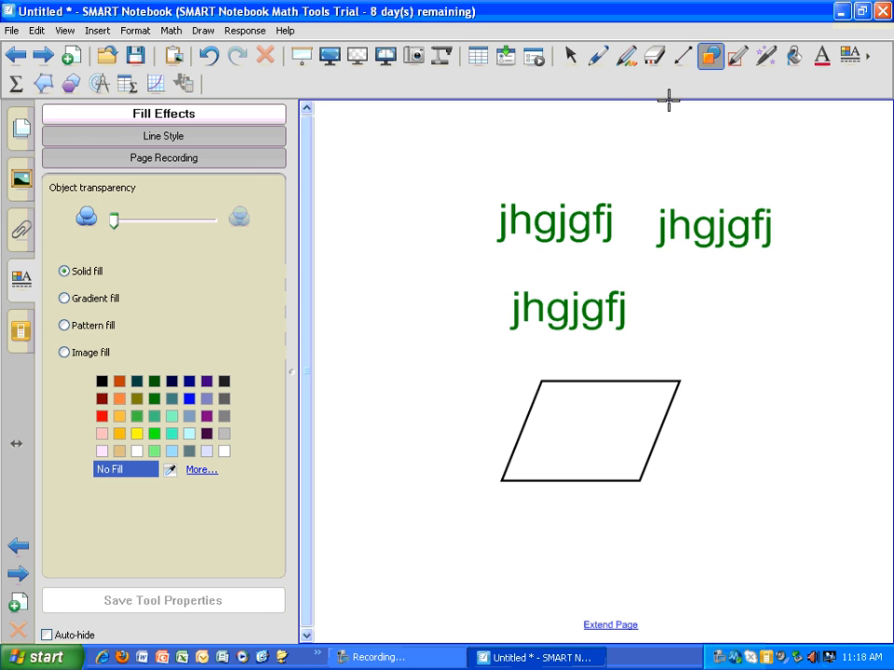
pyautogui.click(571, 58)
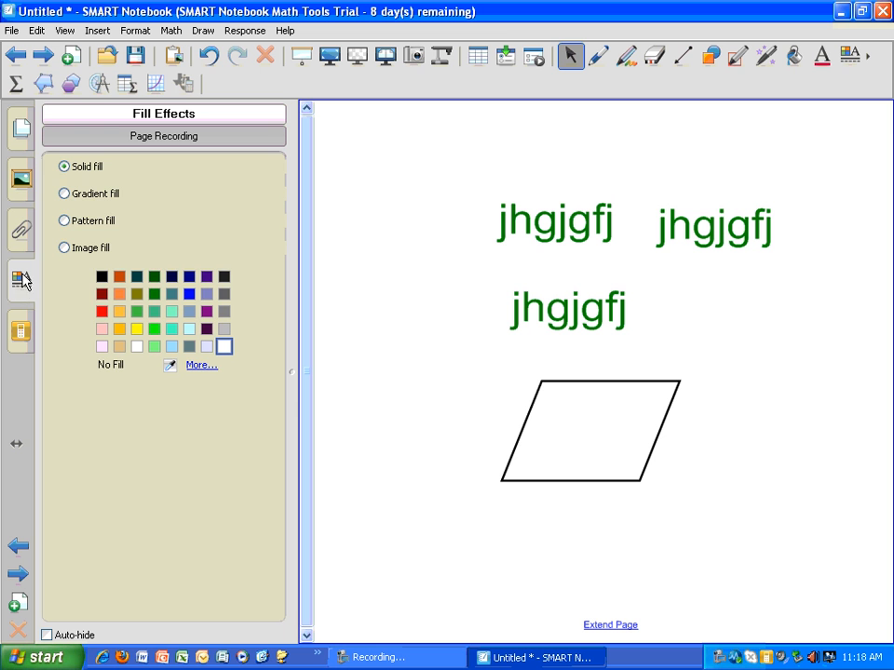
pyautogui.click(537, 404)
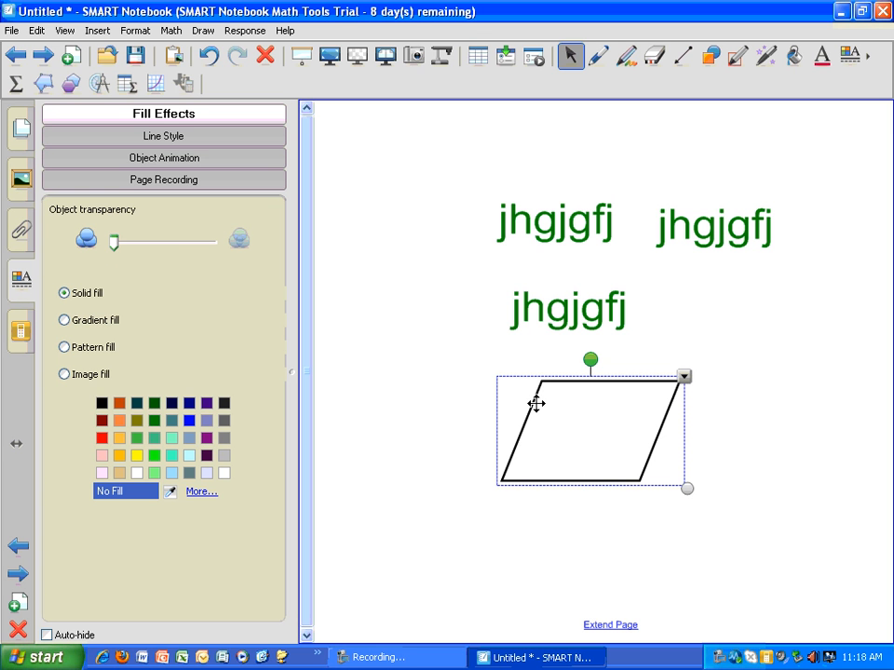
# - Fill the parallelogram with solid red and change it to a gradient from red to light orange
pyautogui.click(173, 113)
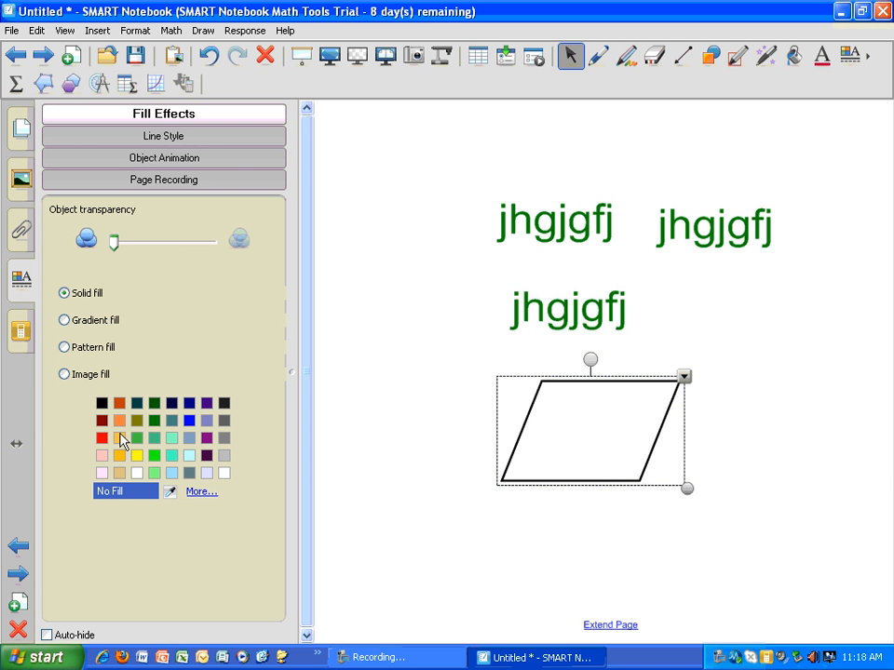
pyautogui.click(102, 438)
pyautogui.click(67, 322)
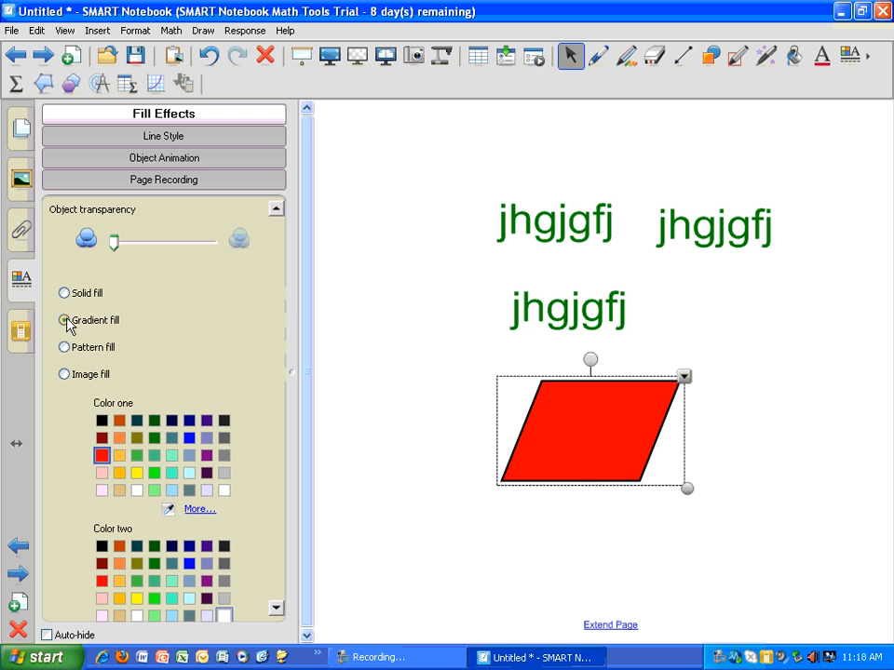
pyautogui.click(122, 581)
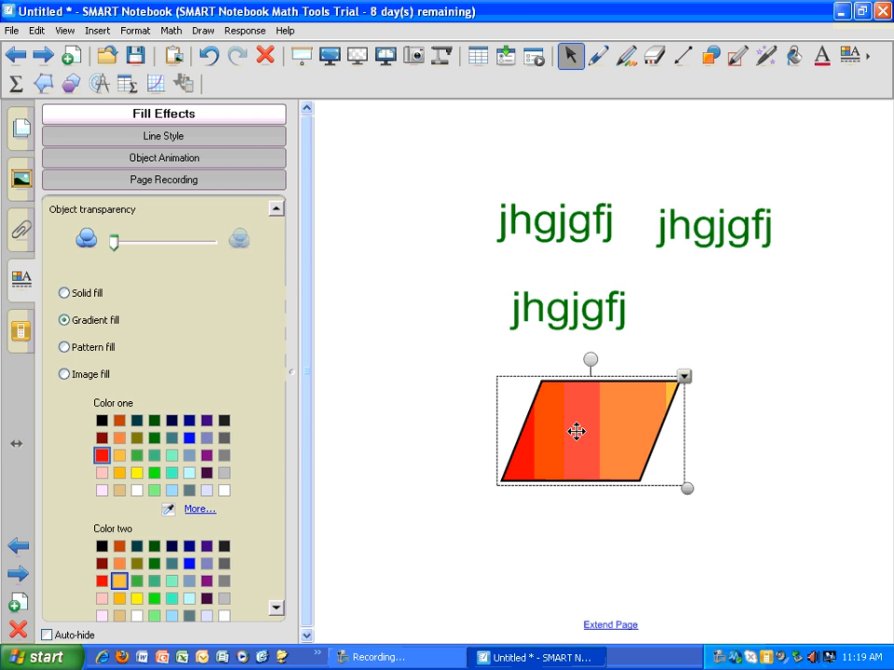
# - Give the parallelogram a dense black-and-white pattern fill and view the image fill option
pyautogui.click(64, 347)
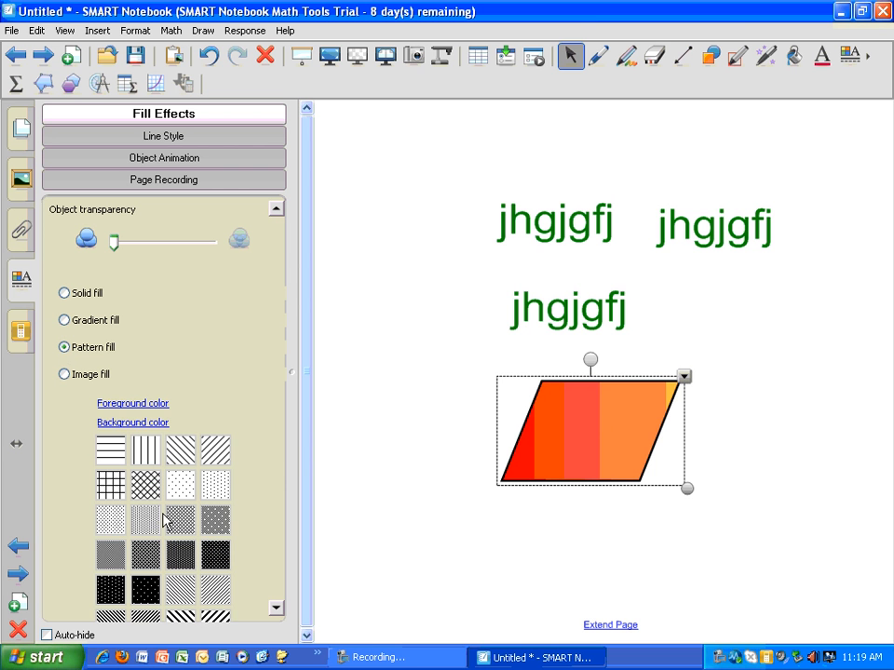
pyautogui.click(215, 519)
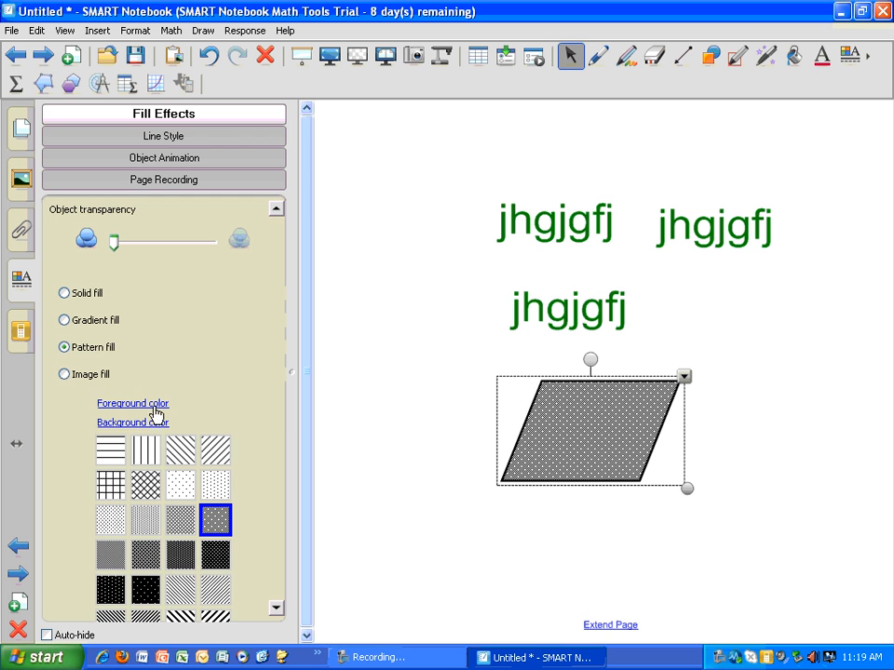
pyautogui.click(69, 378)
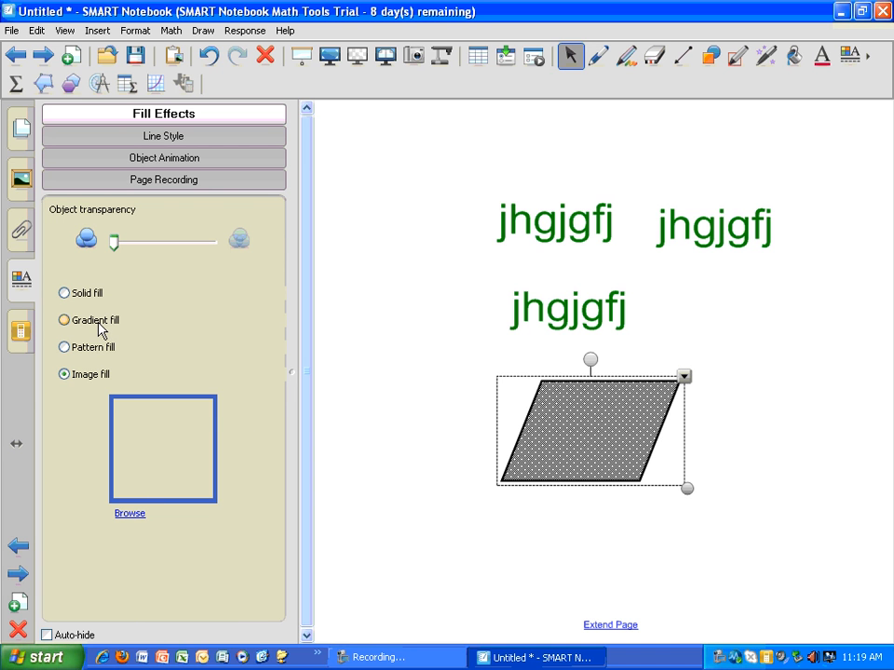
# - Fill the parallelogram with solid red at high transparency and move it slightly down and left
pyautogui.click(66, 293)
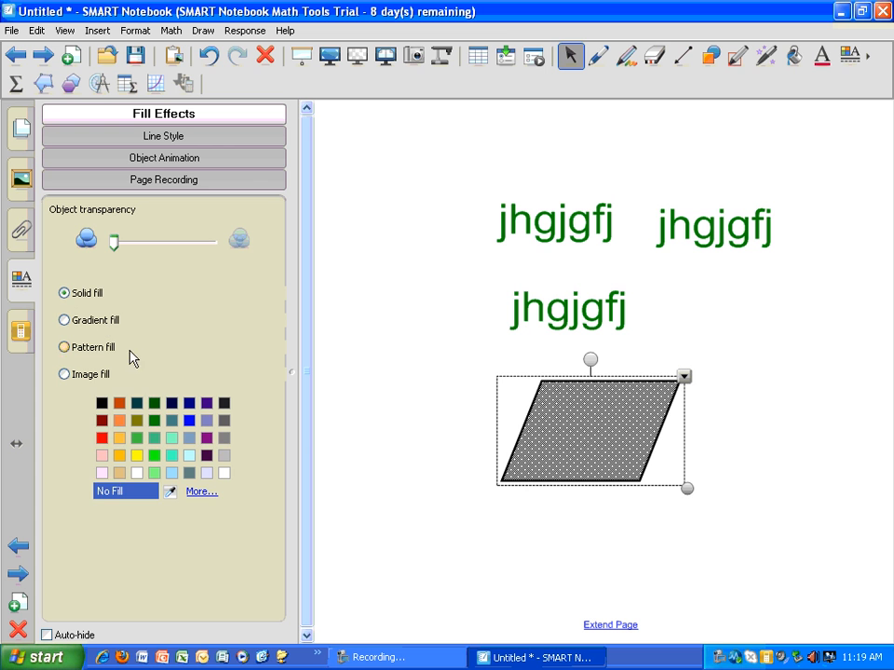
pyautogui.click(102, 437)
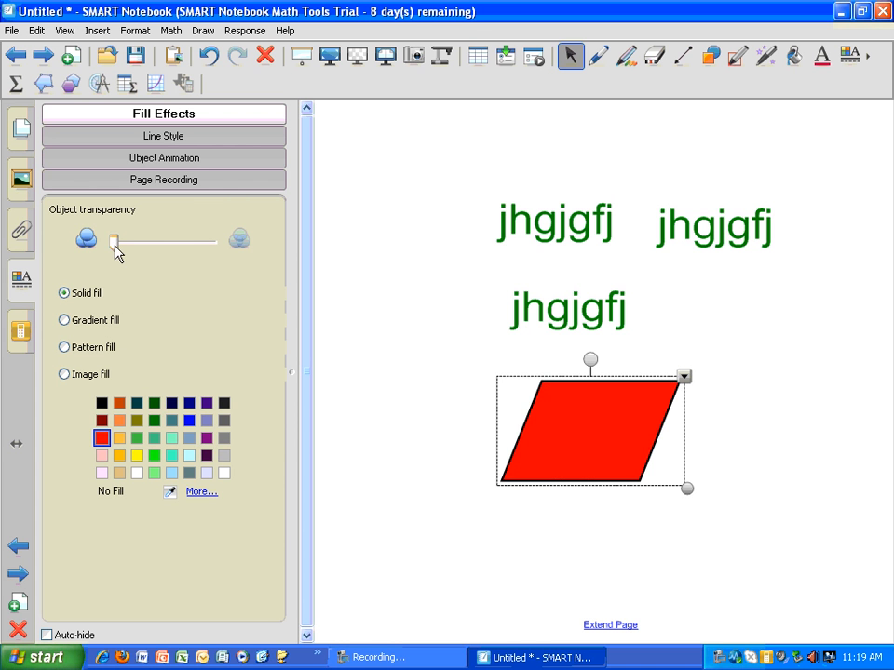
pyautogui.moveTo(115, 246); pyautogui.dragTo(193, 246)
pyautogui.click(449, 406)
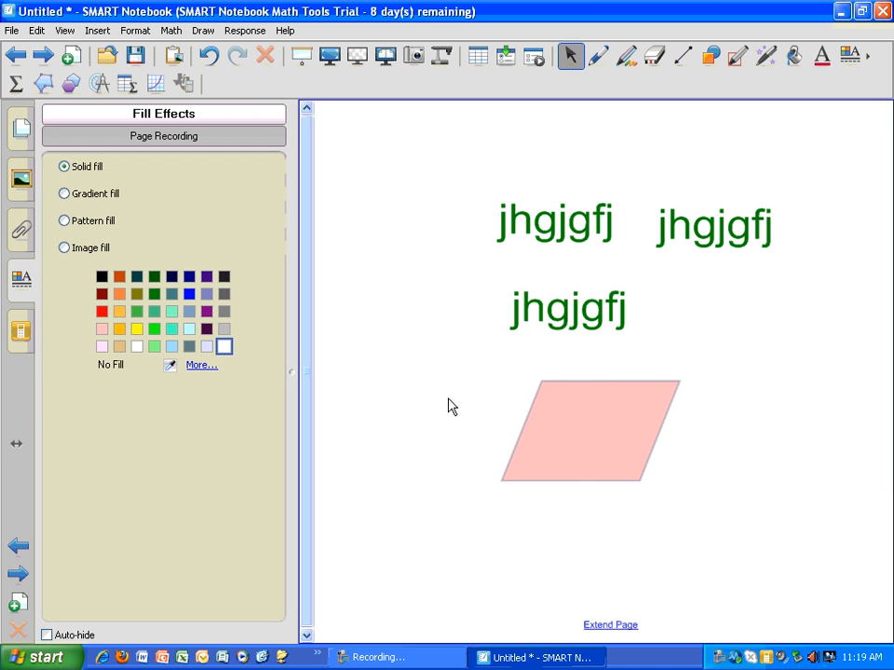
pyautogui.moveTo(591, 417); pyautogui.dragTo(577, 448)
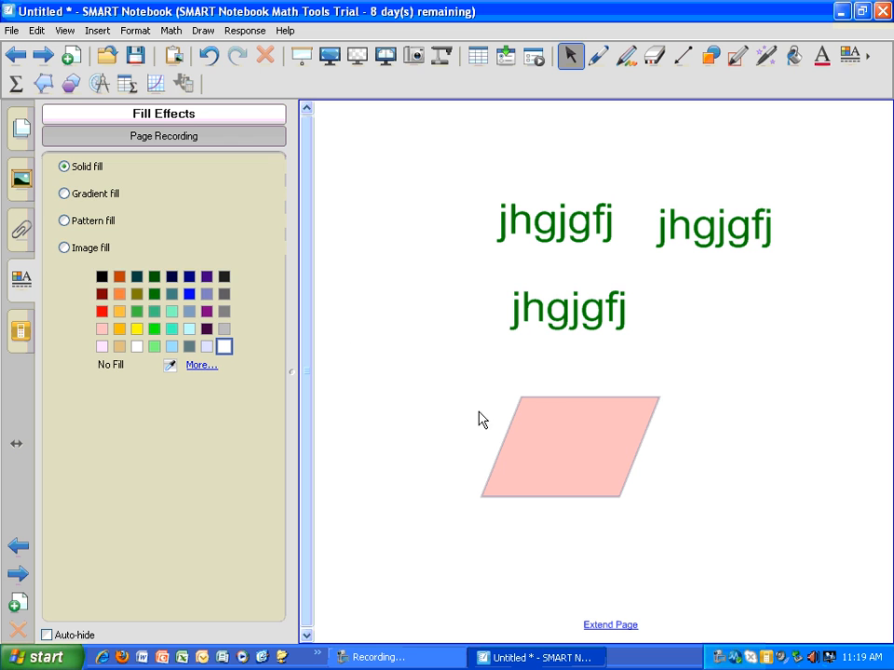
# - Change the original upper text's line colour to red and check its font, size and style options
pyautogui.click(544, 219)
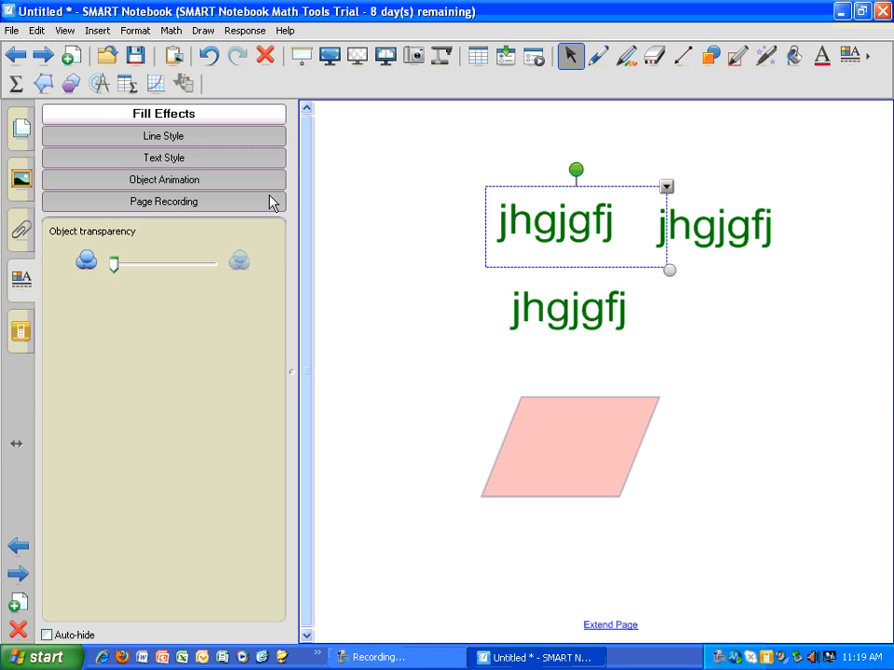
pyautogui.click(201, 141)
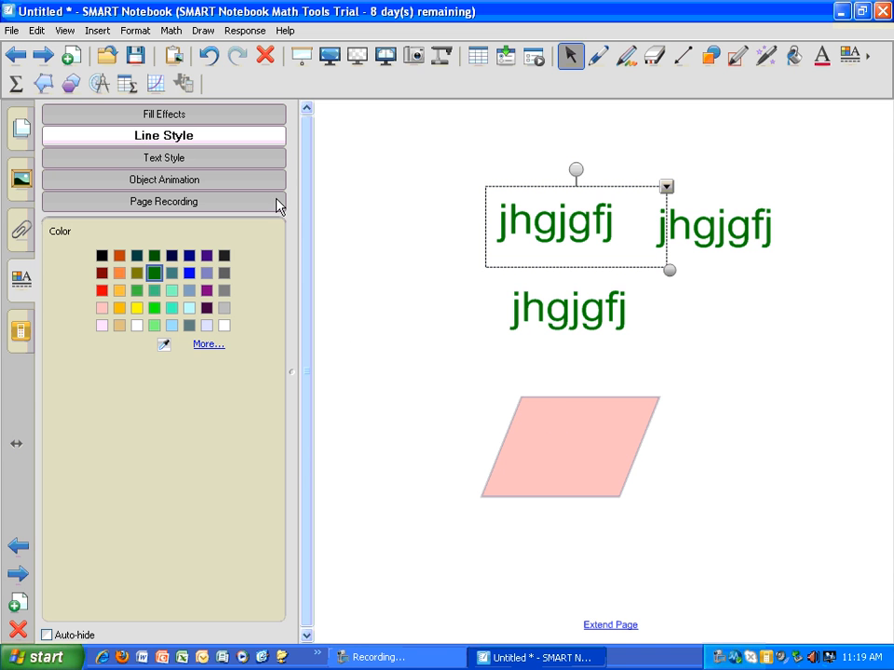
pyautogui.click(102, 290)
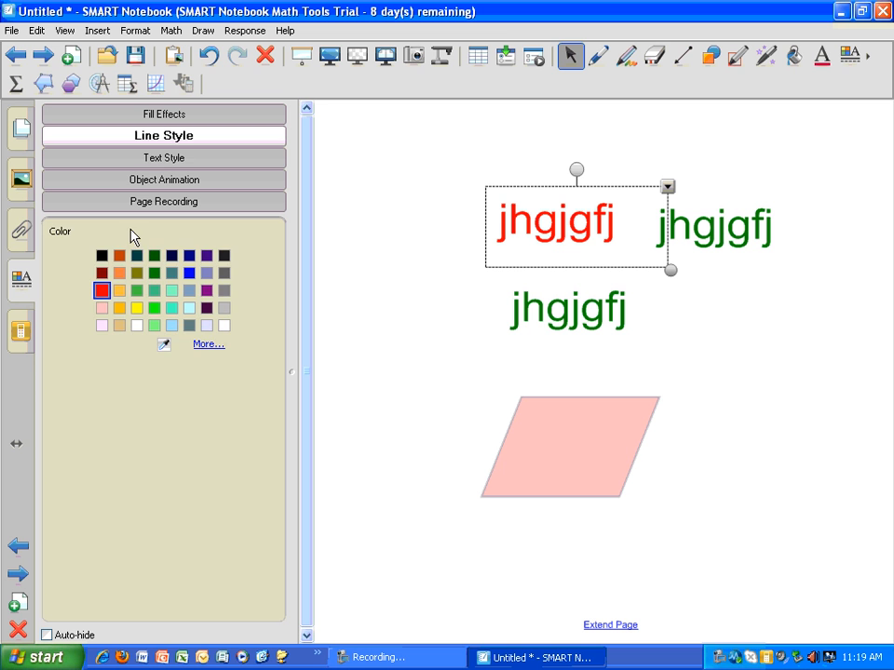
pyautogui.click(164, 159)
pyautogui.click(170, 255)
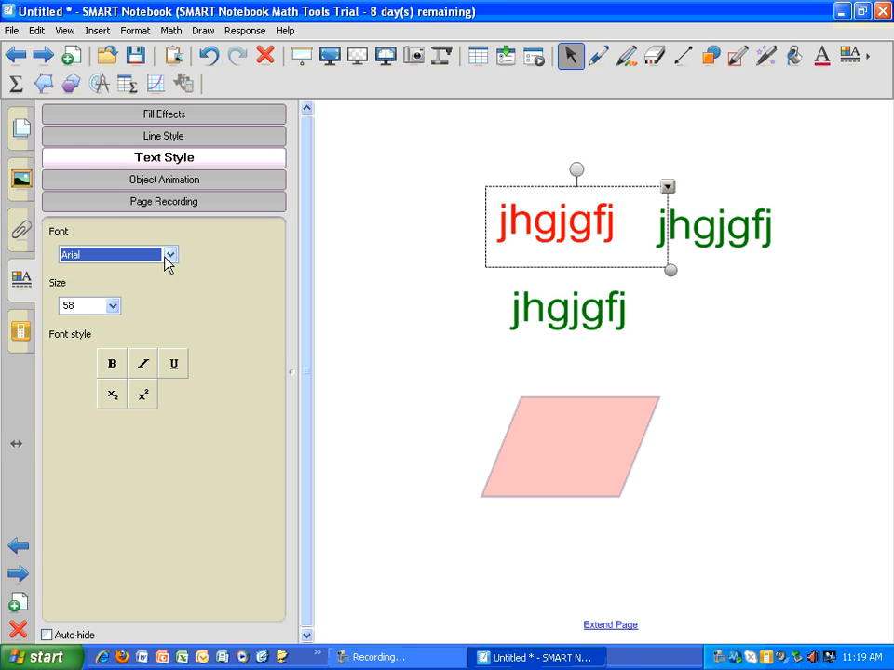
# - Move the red text left away from its copy, give it a Fade In animation, and play the animation
pyautogui.click(189, 180)
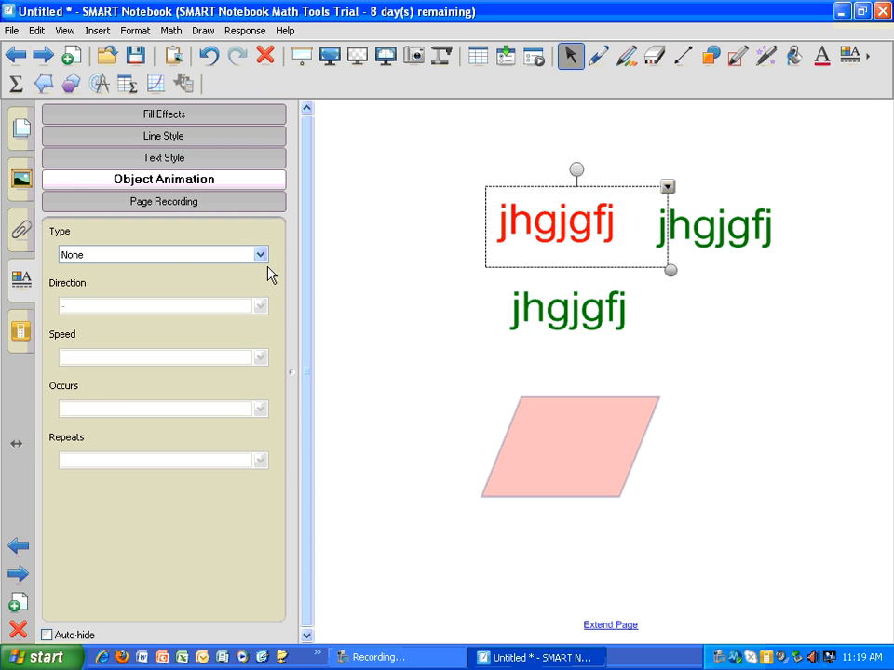
pyautogui.moveTo(543, 231); pyautogui.dragTo(457, 231)
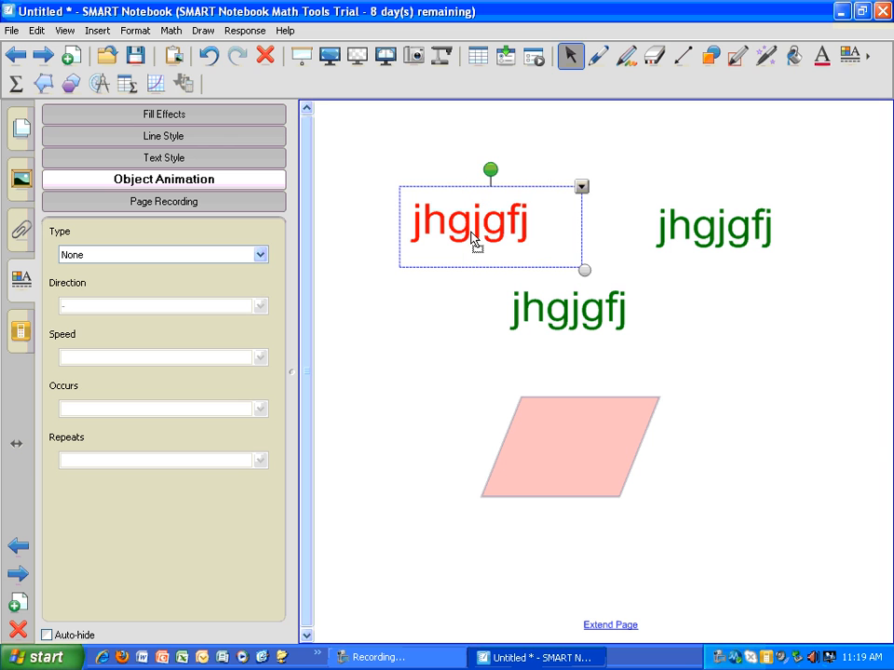
pyautogui.click(261, 256)
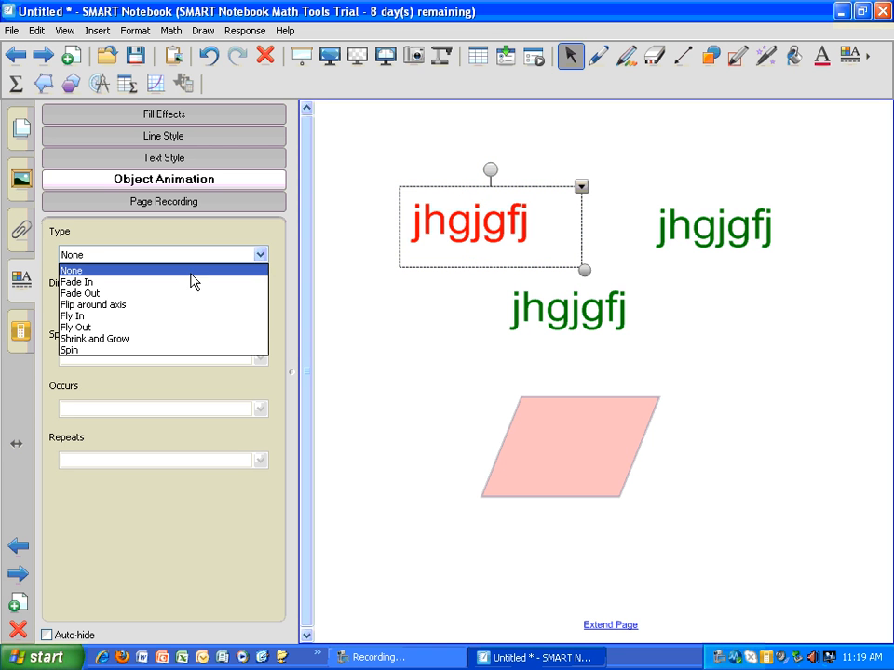
pyautogui.click(126, 291)
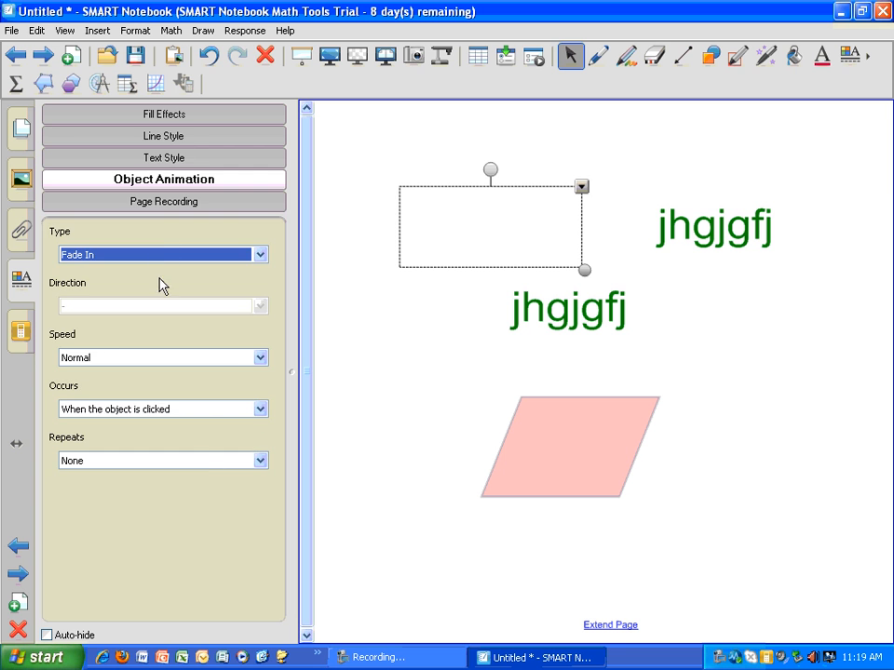
pyautogui.click(374, 141)
pyautogui.click(487, 249)
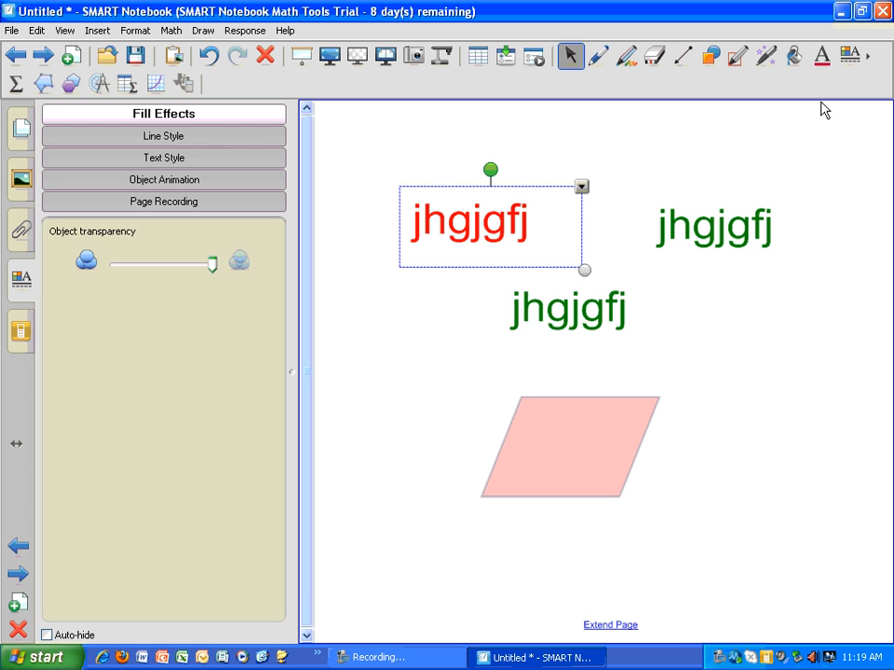
# - Review the selected red text's fill effects, line style and text style properties, and return to the page thumbnails
pyautogui.click(26, 133)
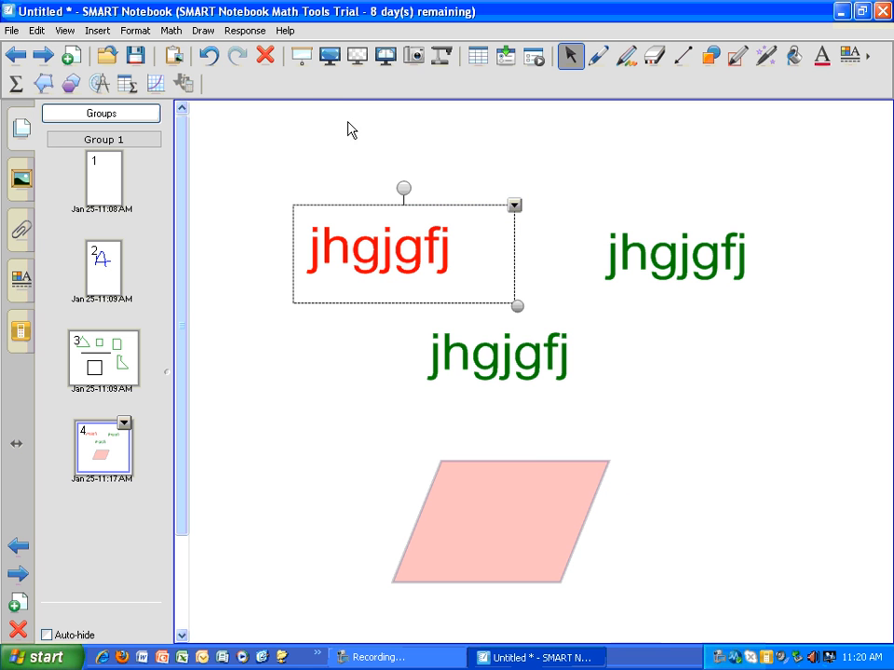
pyautogui.click(20, 277)
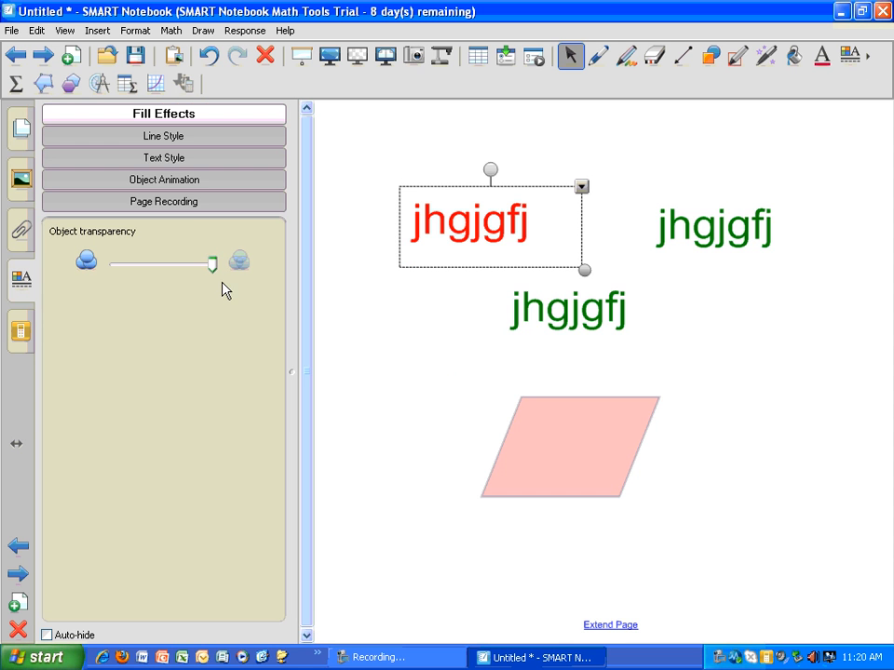
pyautogui.click(183, 139)
pyautogui.click(195, 116)
pyautogui.click(168, 141)
pyautogui.click(171, 156)
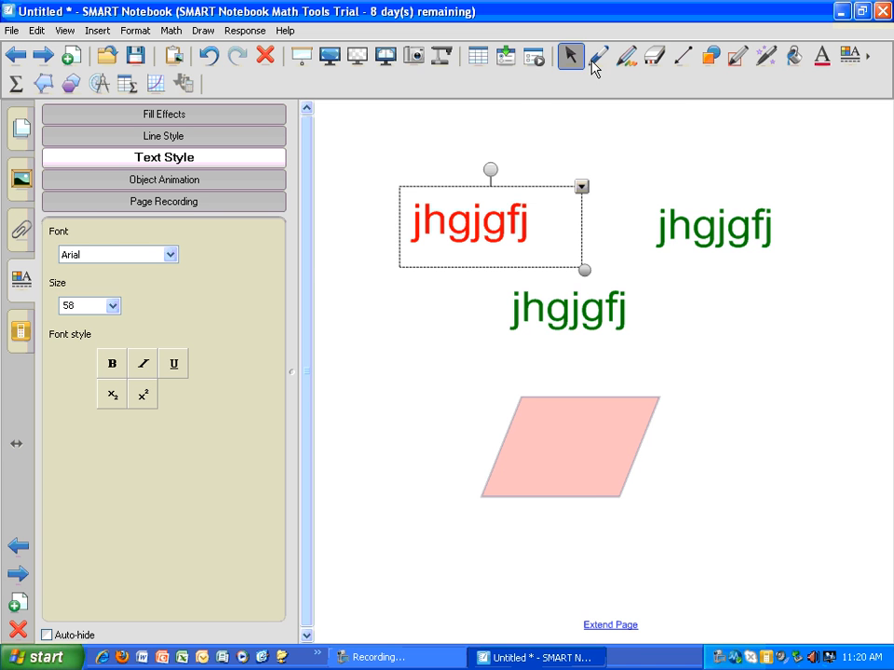
pyautogui.click(17, 107)
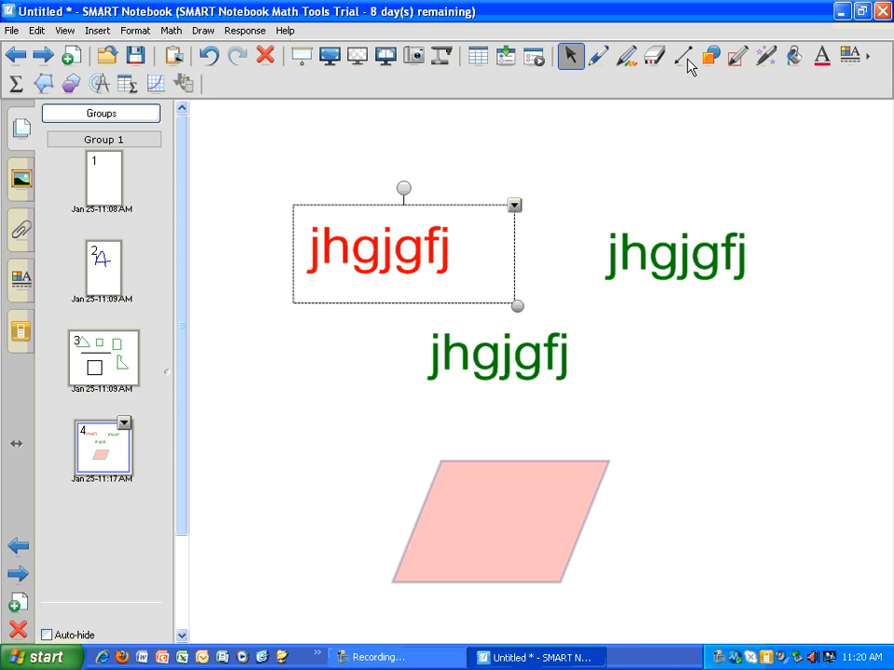
# - Move the toolbar to the bottom of the window and return it to the top
pyautogui.click(871, 62)
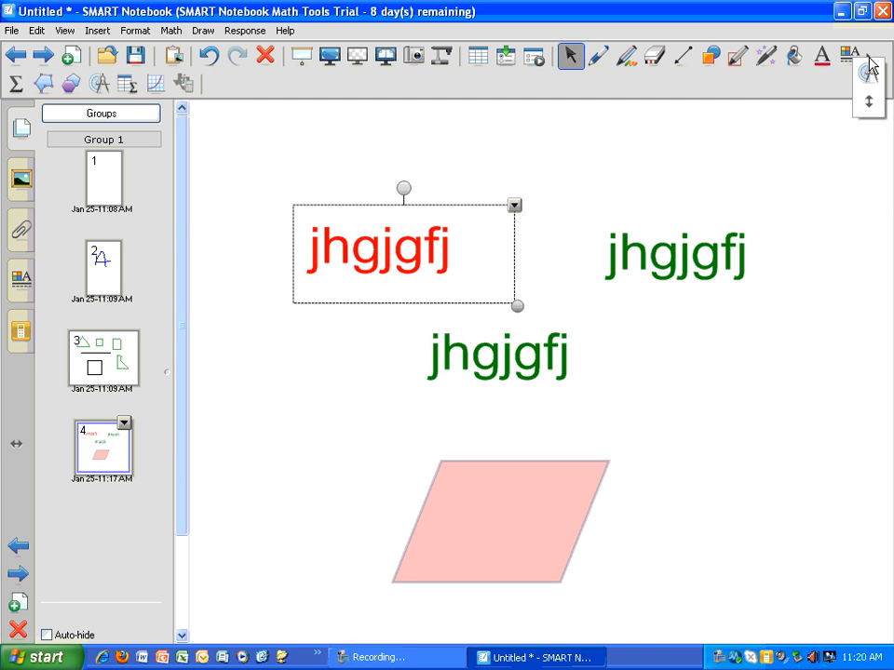
pyautogui.click(869, 104)
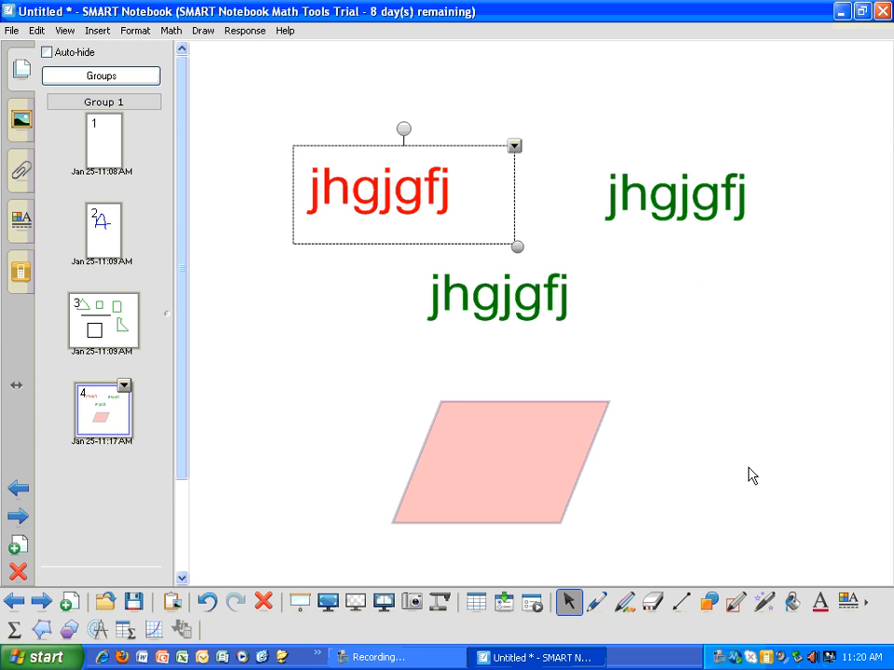
pyautogui.click(866, 605)
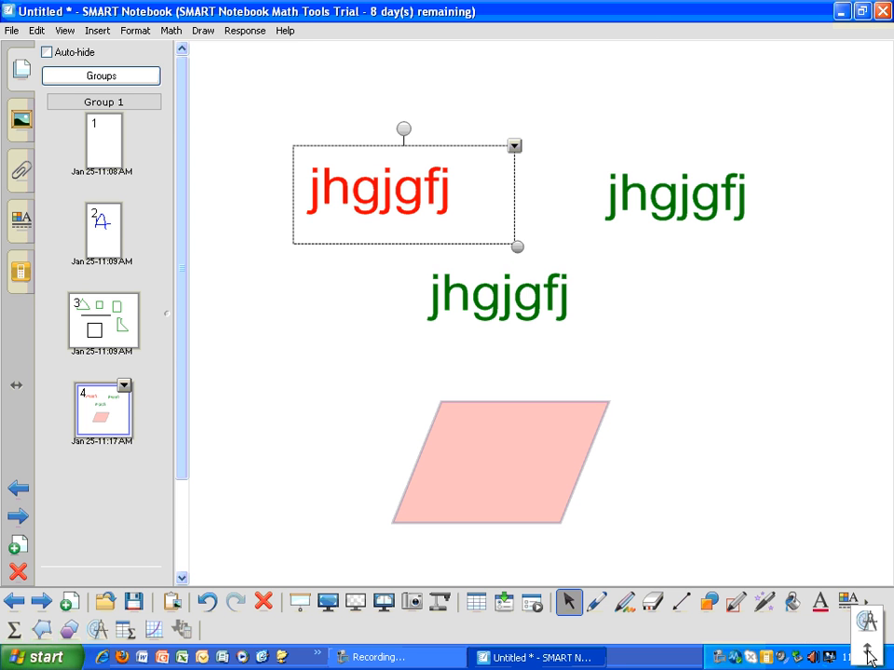
pyautogui.click(866, 655)
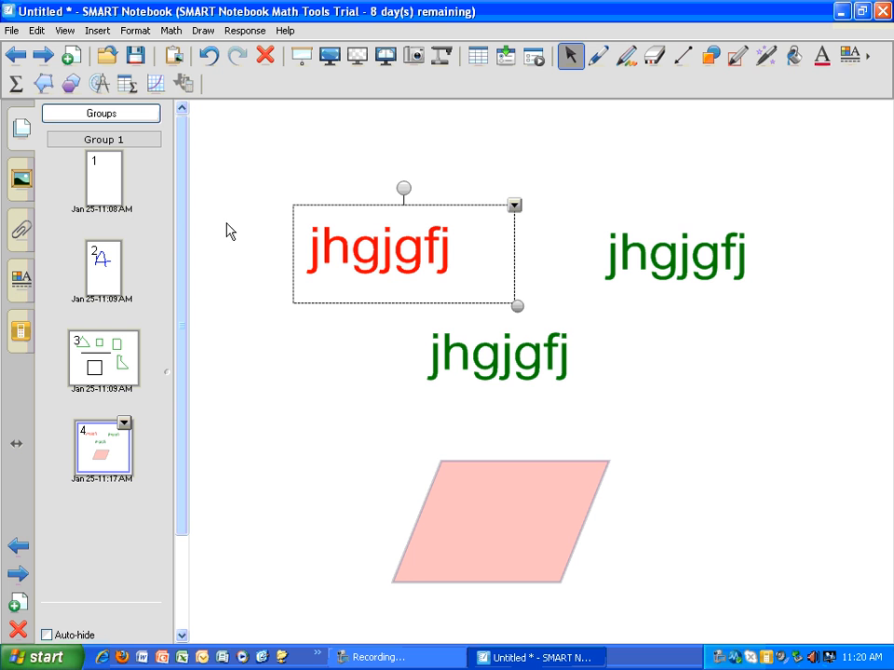